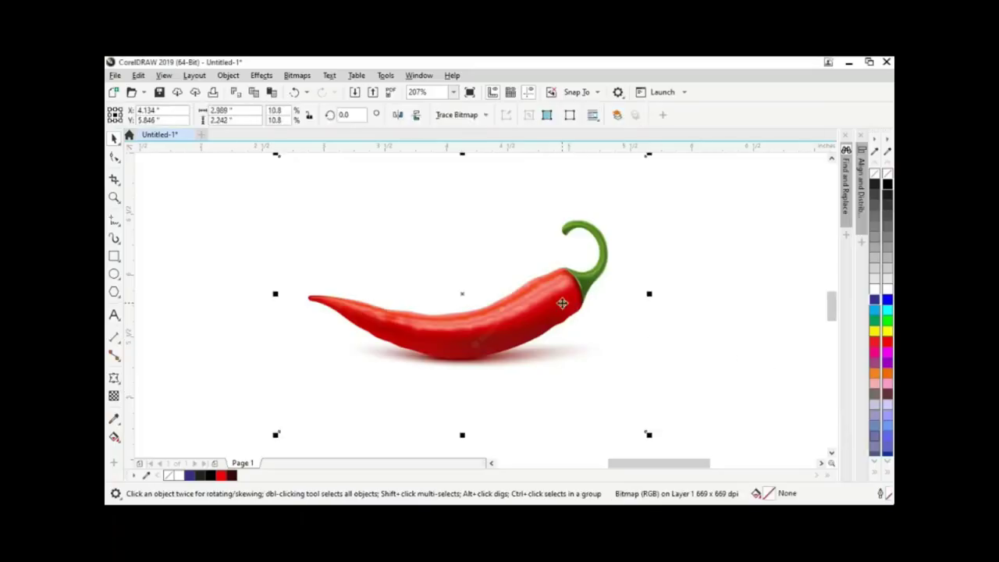
# - Rotate the chilli photo slightly counter-clockwise by dragging a corner rotation handle
pyautogui.click(642, 390)
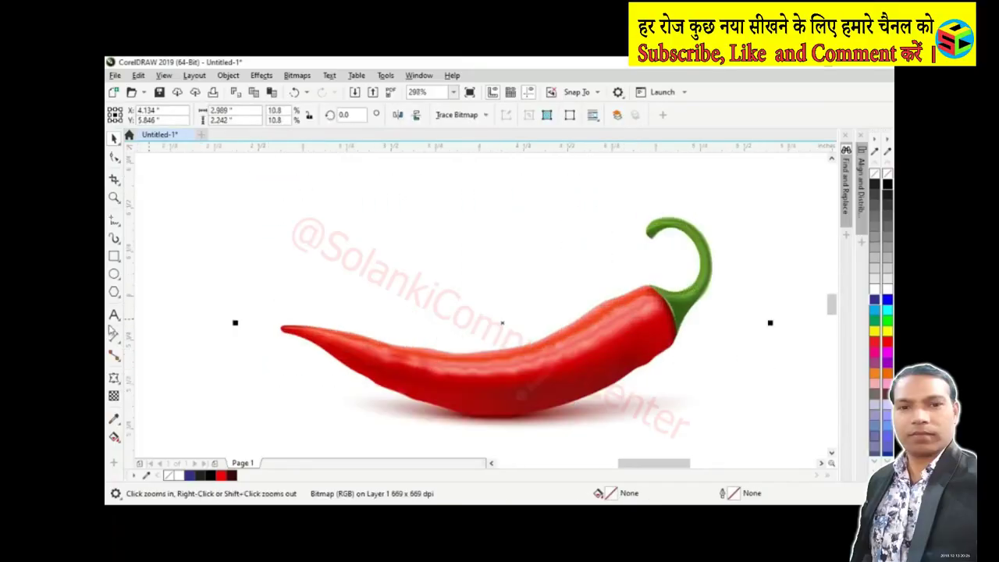
pyautogui.moveTo(245, 294); pyautogui.dragTo(707, 425)
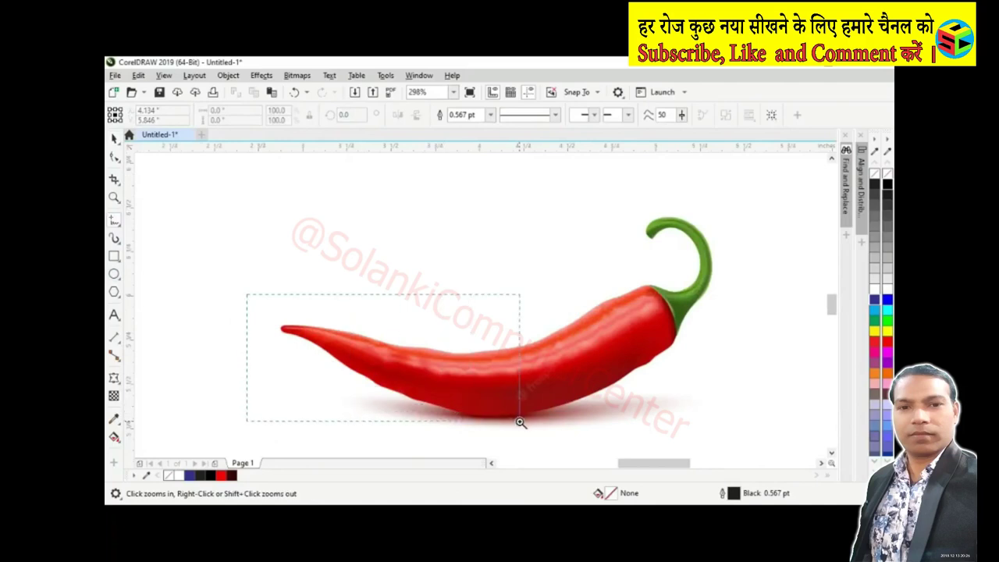
pyautogui.scroll(-3, 475, 393)
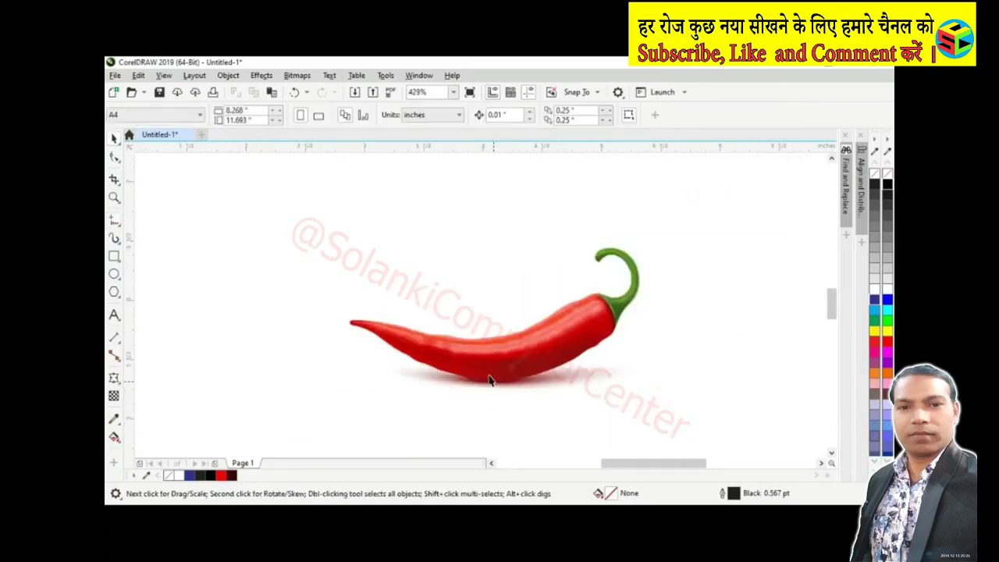
pyautogui.scroll(-2, 492, 380)
pyautogui.scroll(2, 493, 380)
pyautogui.press('space')
pyautogui.click(609, 178)
pyautogui.click(610, 177)
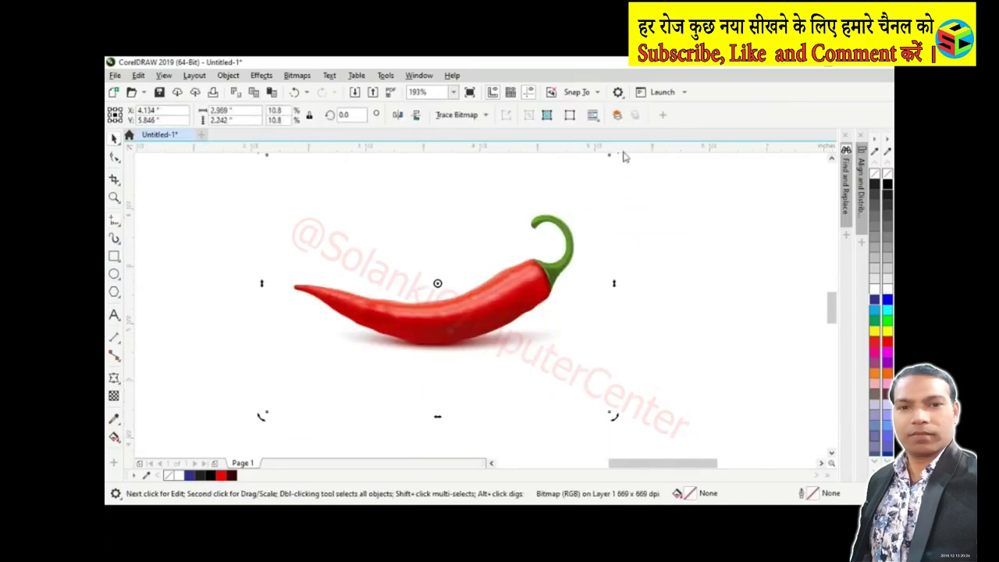
pyautogui.moveTo(616, 153); pyautogui.dragTo(629, 176)
pyautogui.click(671, 272)
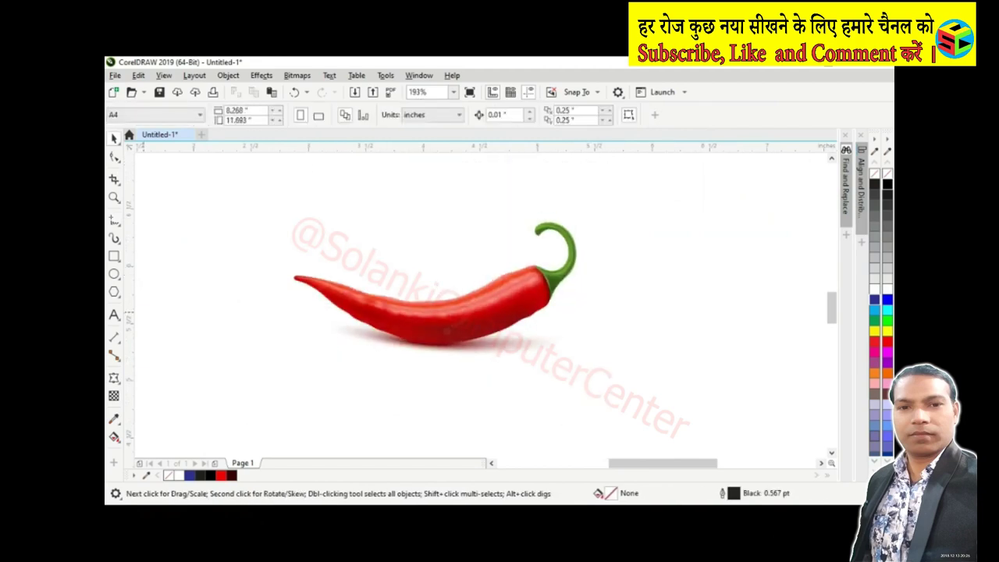
# - Type the text CHILLI below the chilli and make it bold
pyautogui.click(114, 315)
pyautogui.click(326, 379)
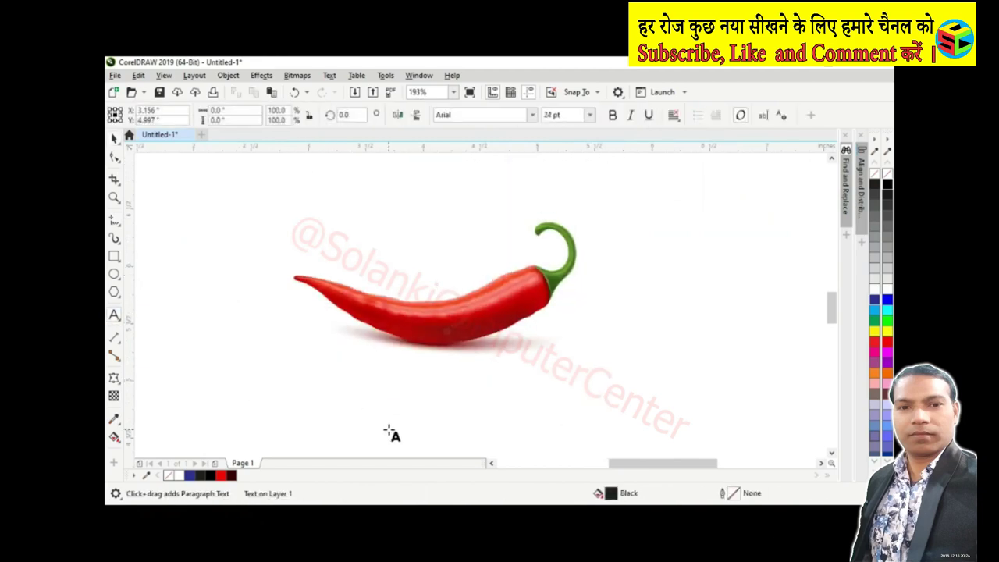
pyautogui.write('CHI')
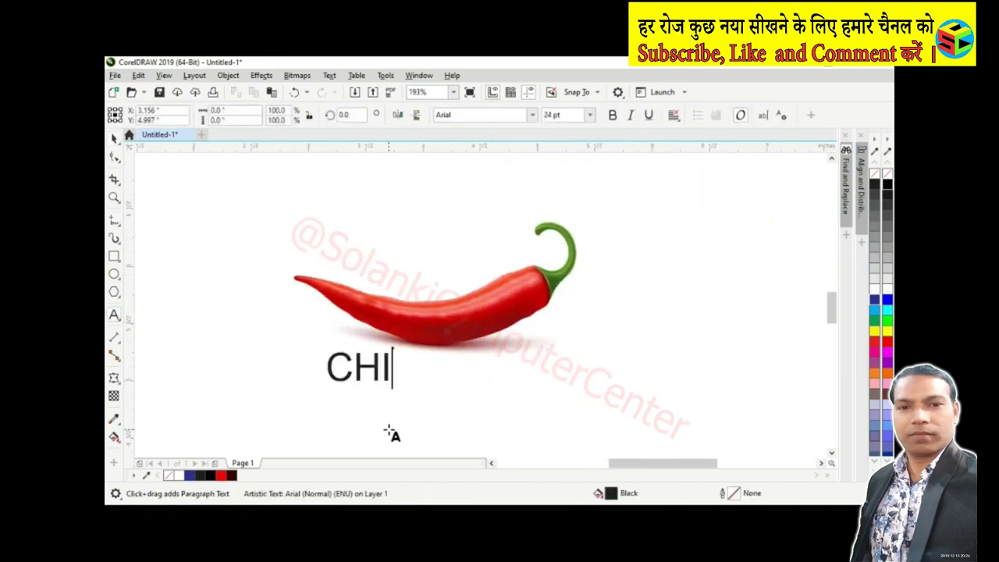
pyautogui.write('LLI')
pyautogui.hotkey('ctrl', 'a')
pyautogui.hotkey('ctrl', 'b')
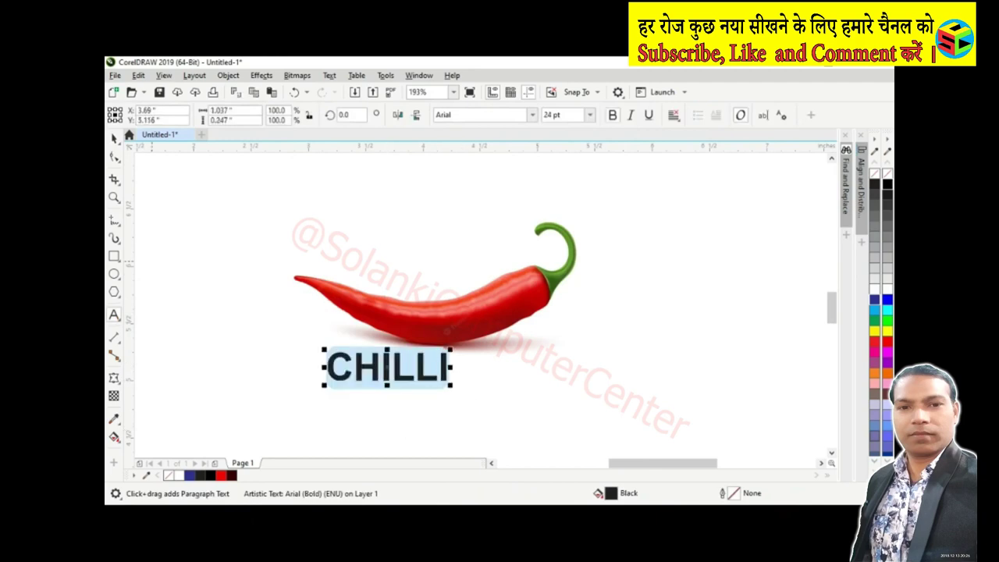
# - Apply a bold serif font to the CHILLI text
pyautogui.click(114, 139)
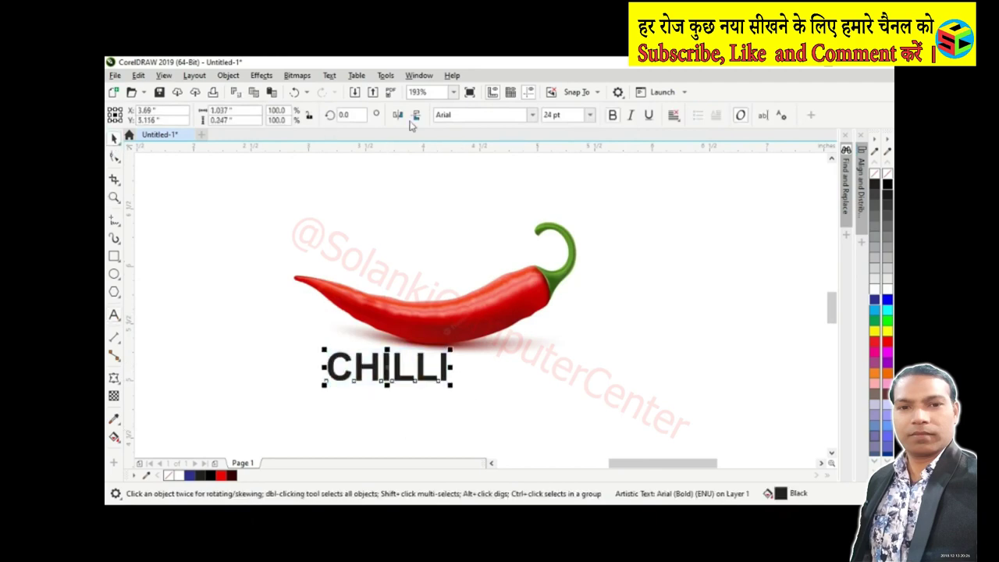
pyautogui.click(532, 115)
pyautogui.click(529, 197)
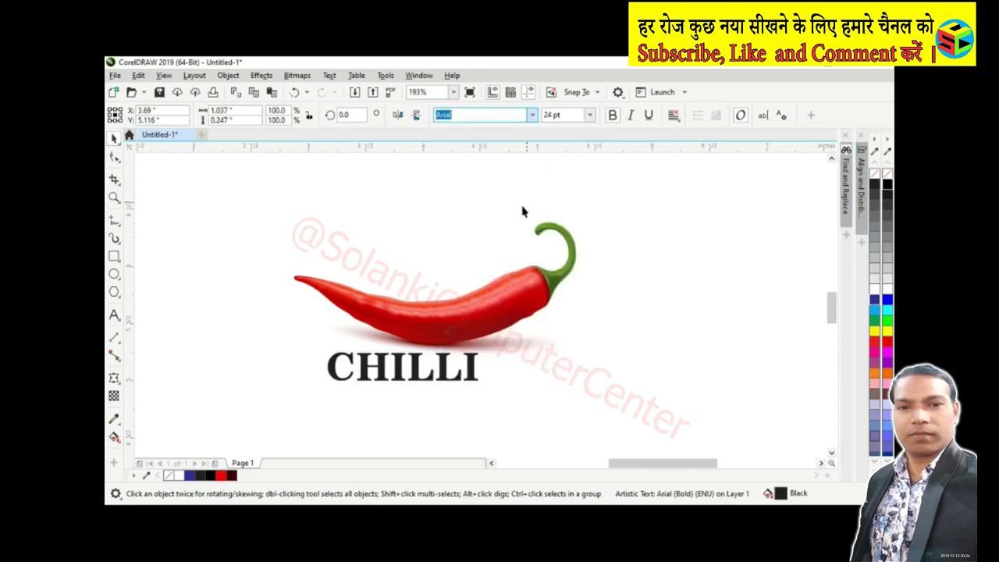
# - Move CHILLI onto the pepper's body and enlarge it slightly
pyautogui.moveTo(452, 378); pyautogui.dragTo(491, 323)
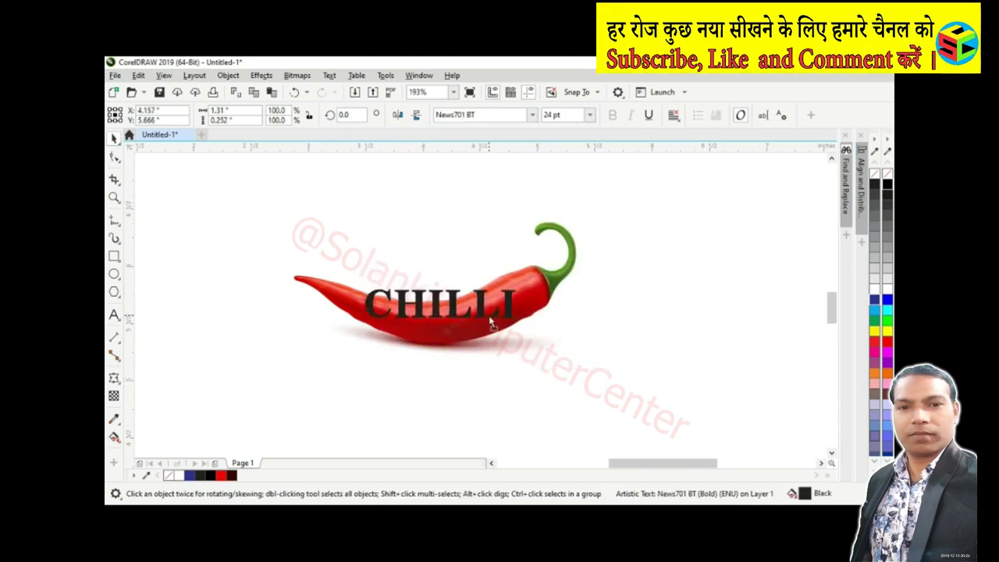
pyautogui.moveTo(266, 225); pyautogui.dragTo(624, 406)
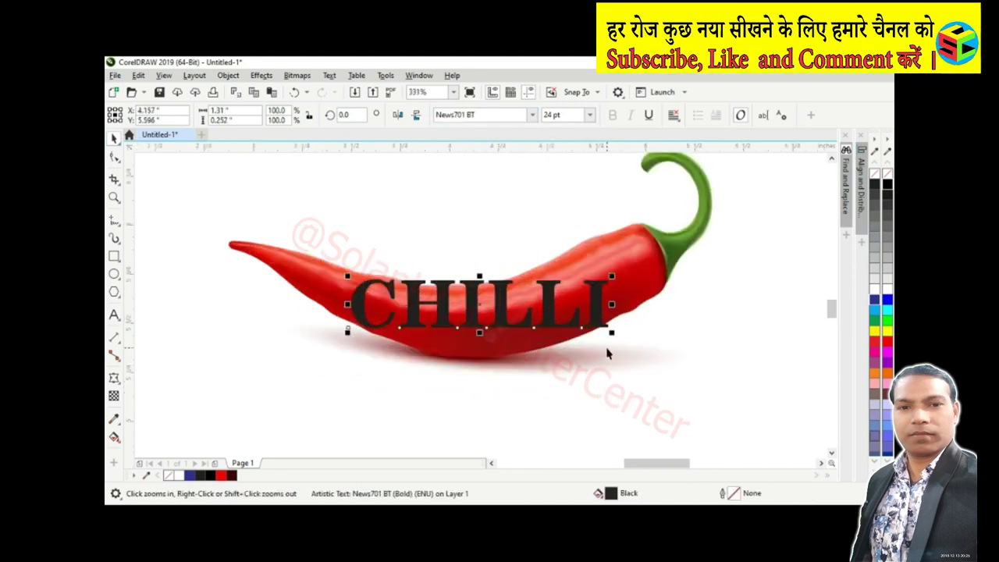
pyautogui.moveTo(612, 332); pyautogui.dragTo(629, 341)
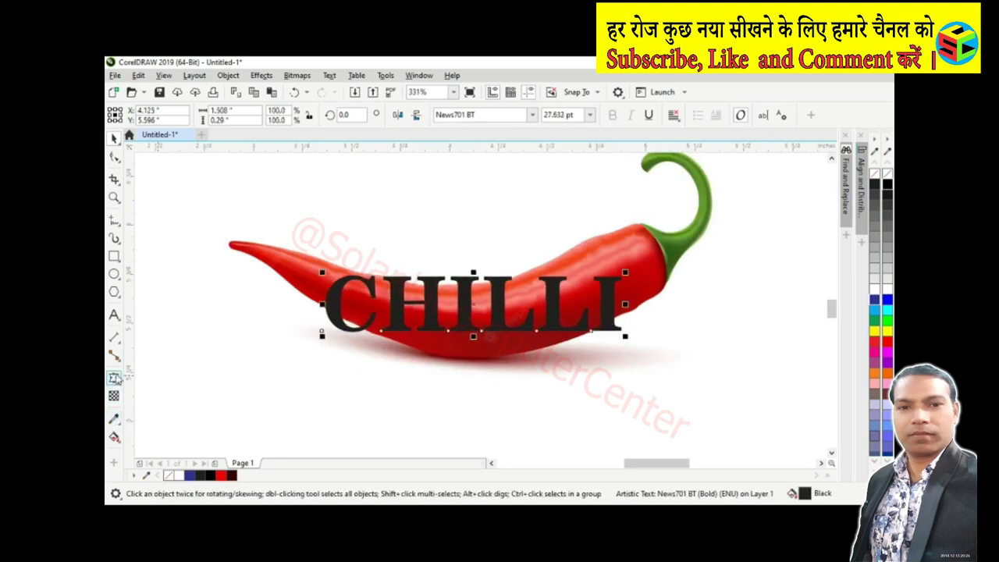
# - Warp CHILLI with an envelope so the letters curve and rise along the chilli
pyautogui.click(114, 378)
pyautogui.moveTo(474, 334); pyautogui.dragTo(477, 364)
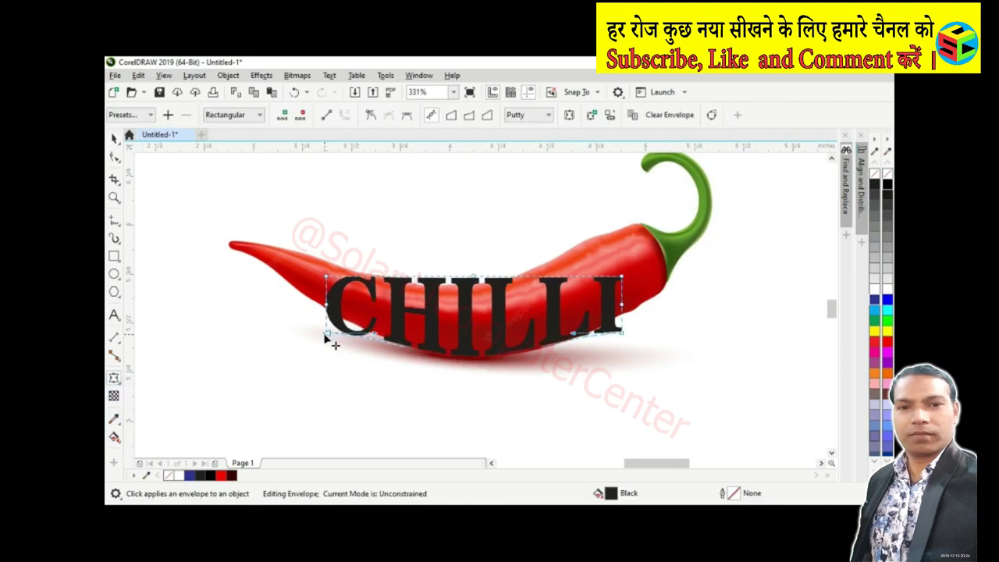
pyautogui.moveTo(326, 334); pyautogui.dragTo(327, 316)
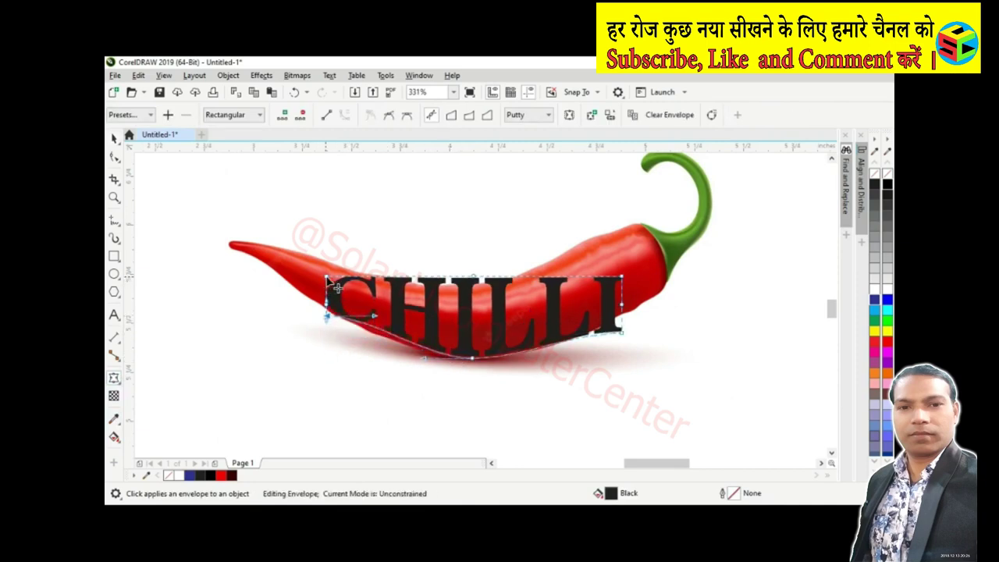
pyautogui.moveTo(326, 278); pyautogui.dragTo(331, 266)
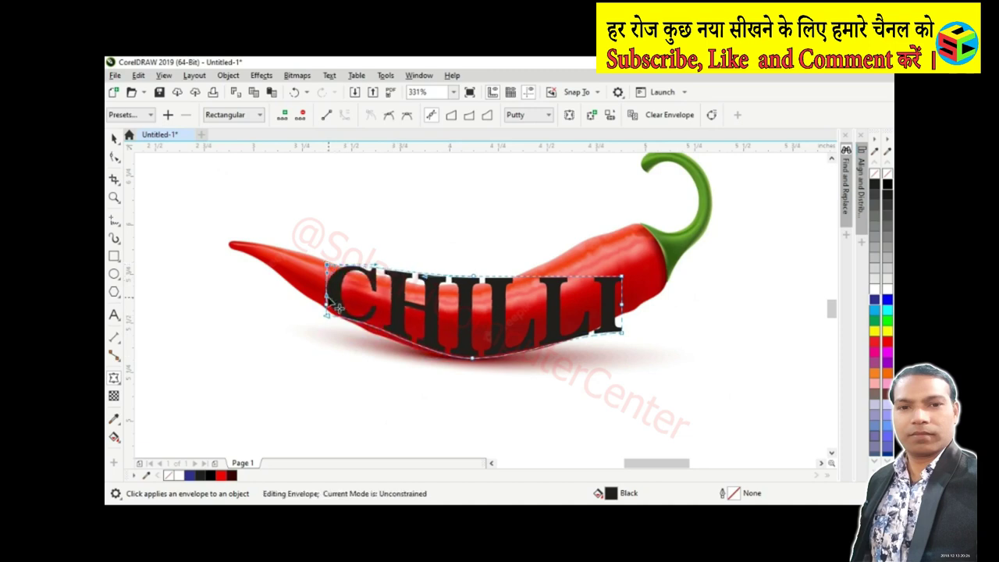
pyautogui.press('z')
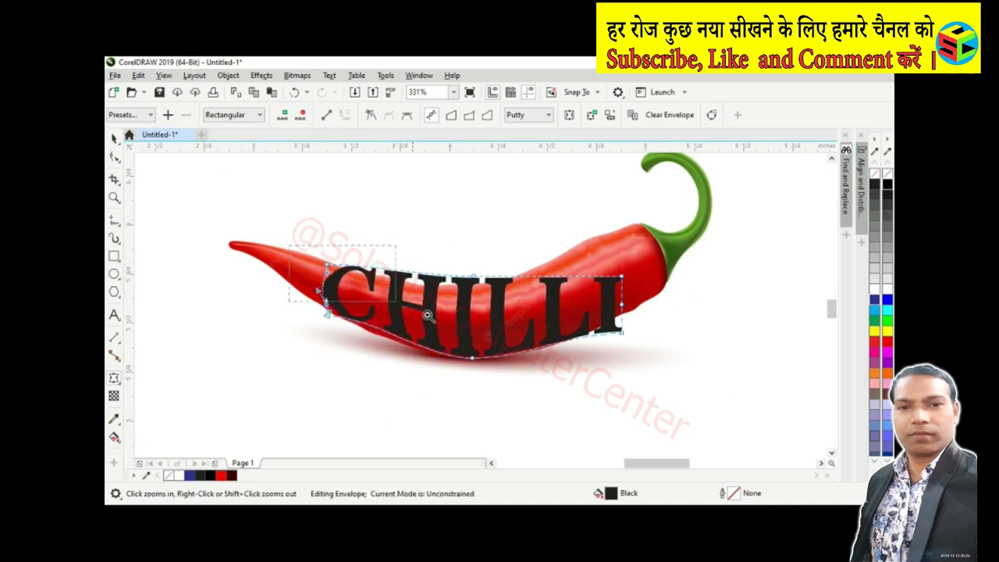
pyautogui.moveTo(331, 300); pyautogui.dragTo(633, 308)
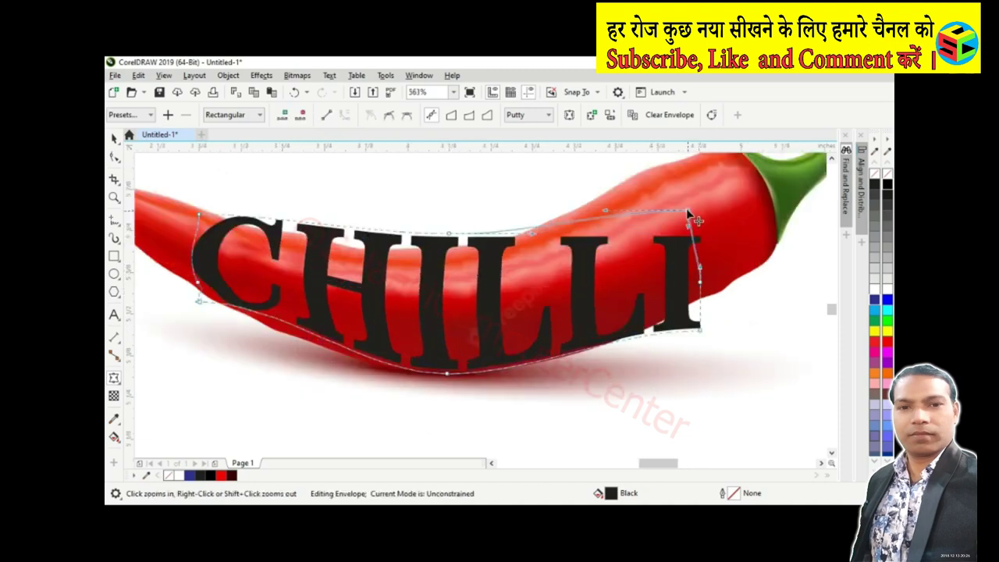
pyautogui.moveTo(699, 236); pyautogui.dragTo(653, 169)
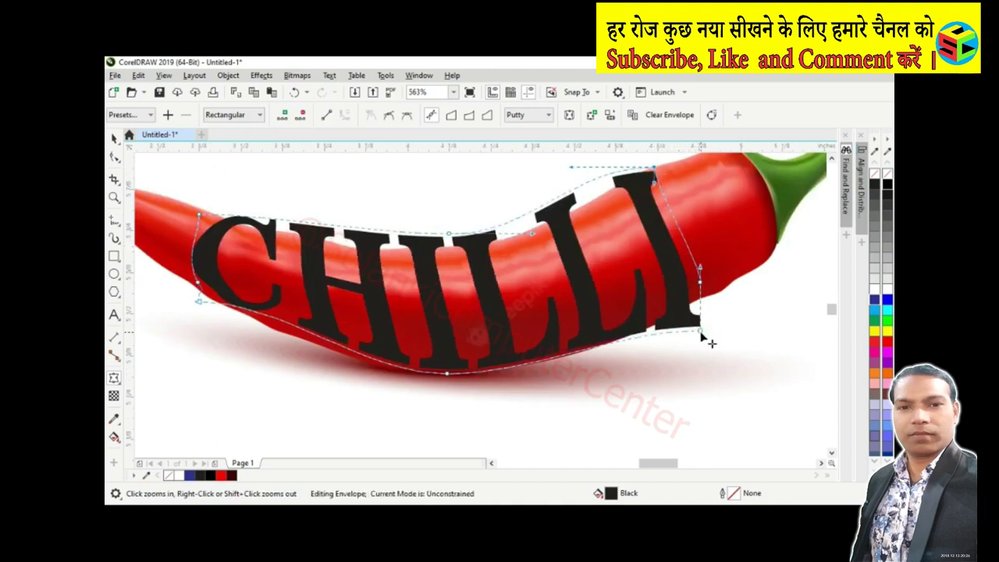
pyautogui.moveTo(701, 332); pyautogui.dragTo(705, 294)
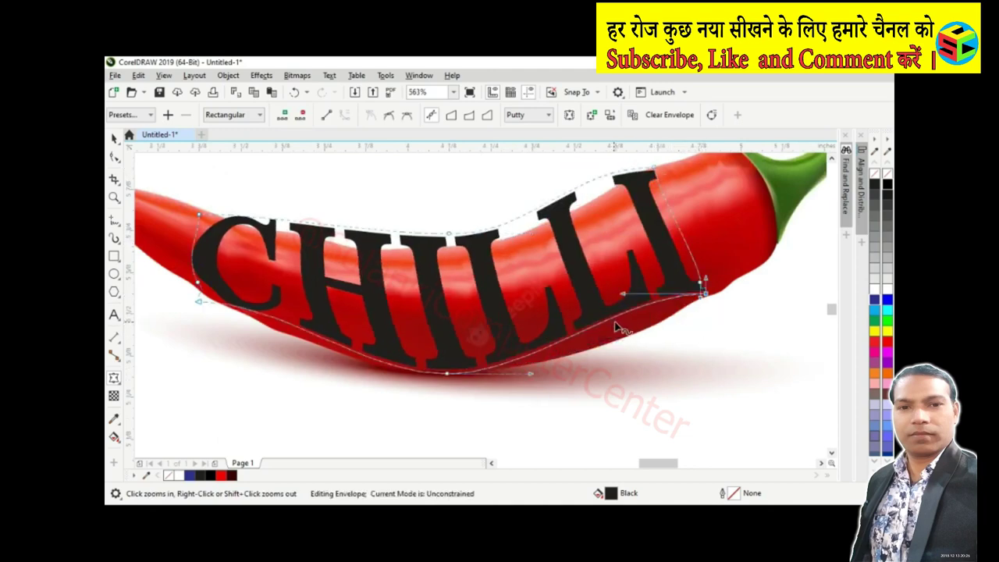
pyautogui.moveTo(624, 298); pyautogui.dragTo(651, 341)
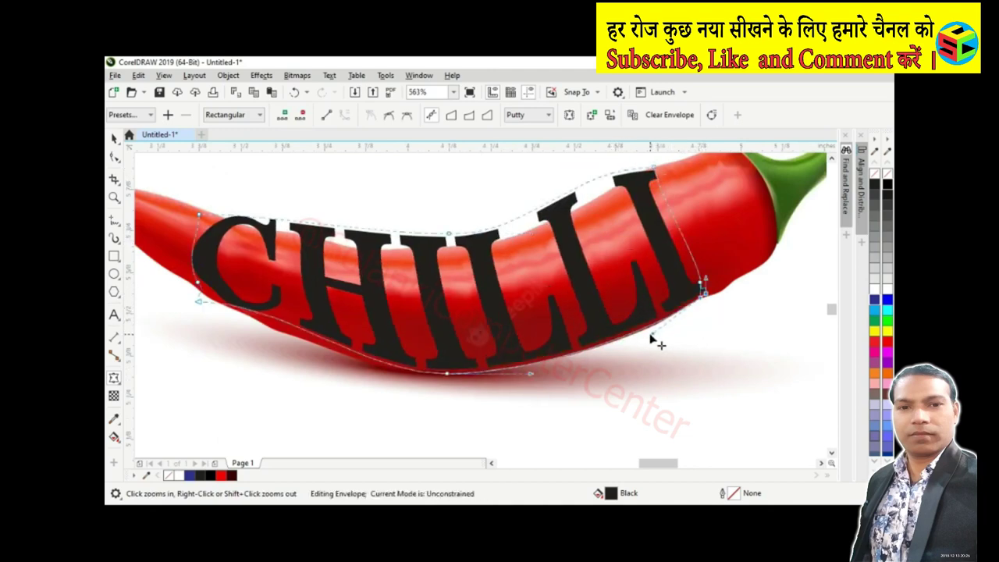
# - Adjust the envelope's left edge and bottom curve around the C
pyautogui.press('space')
pyautogui.scroll(-2, 648, 351)
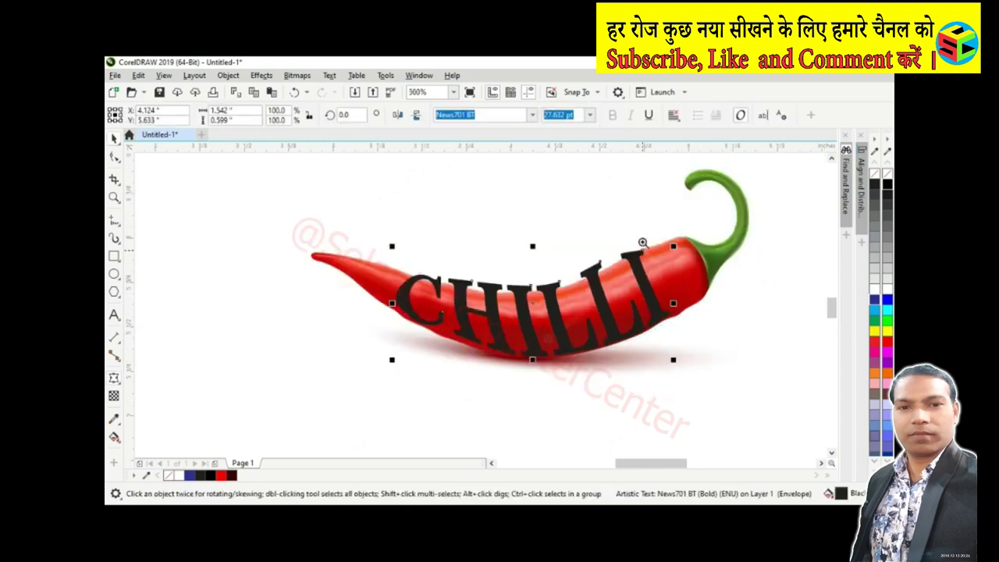
pyautogui.scroll(1, 437, 359)
pyautogui.press('space')
pyautogui.moveTo(411, 287); pyautogui.dragTo(407, 291)
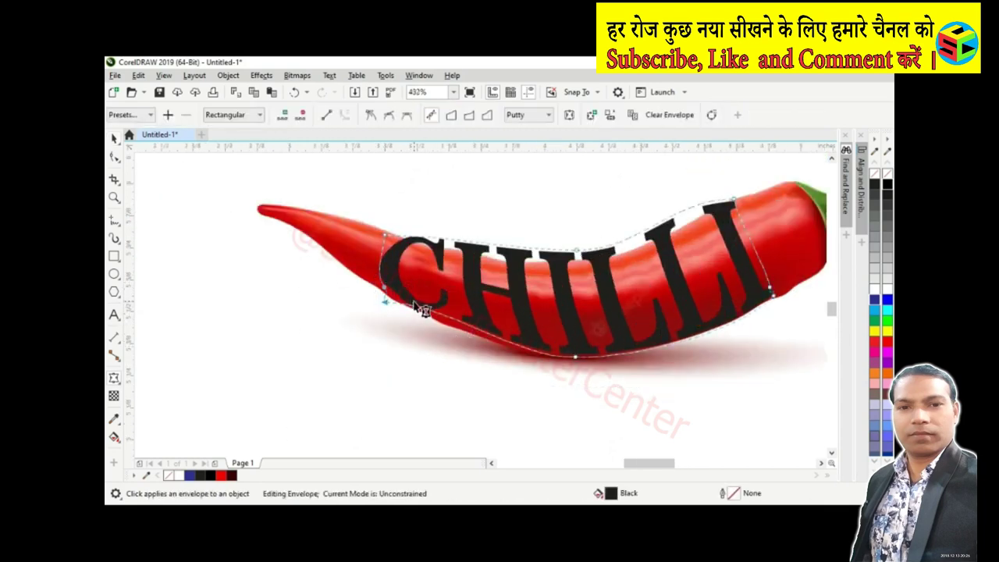
pyautogui.click(384, 301)
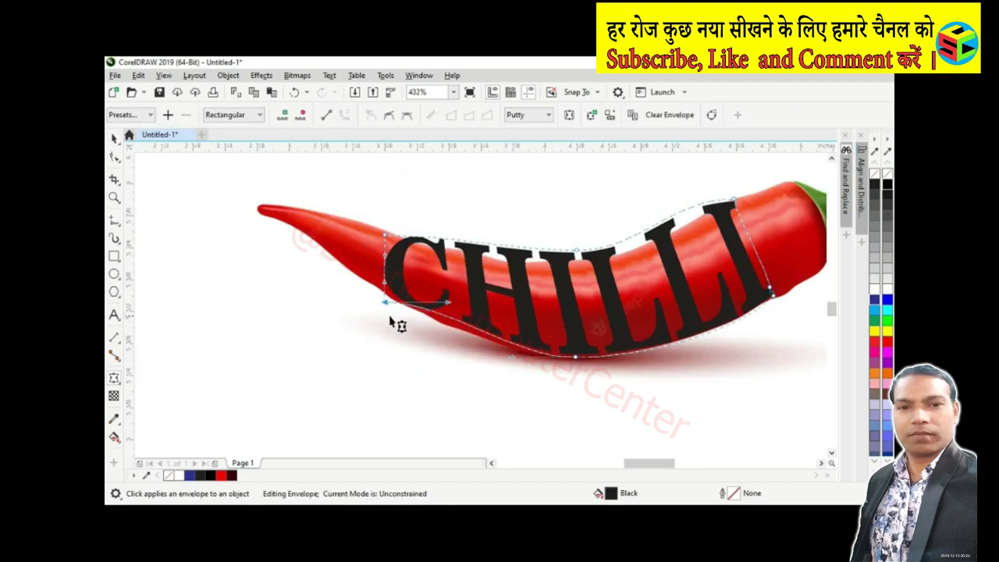
pyautogui.moveTo(448, 304); pyautogui.dragTo(439, 307)
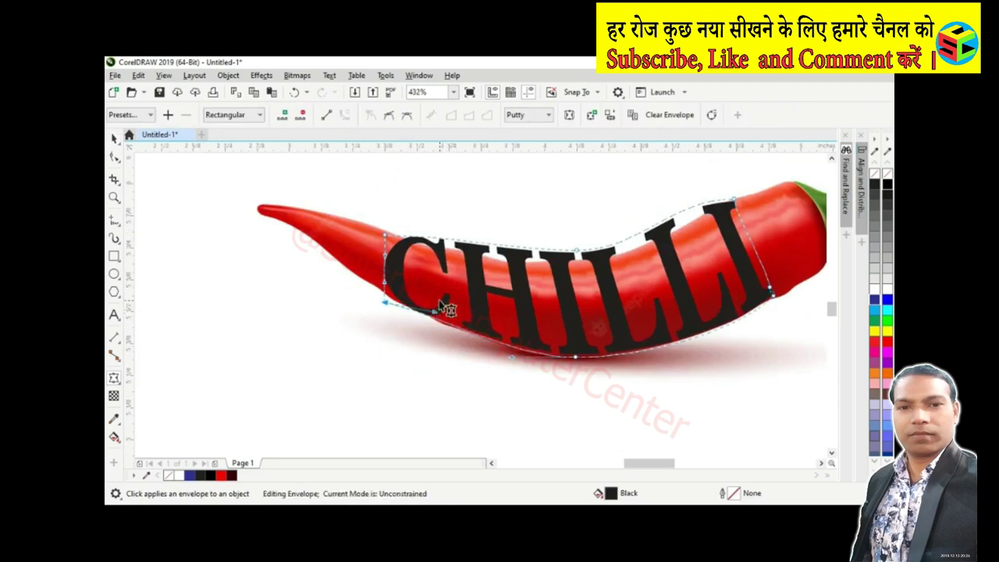
# - Bend the envelope's top edge to follow the chilli's upper contour
pyautogui.moveTo(384, 232); pyautogui.dragTo(448, 247)
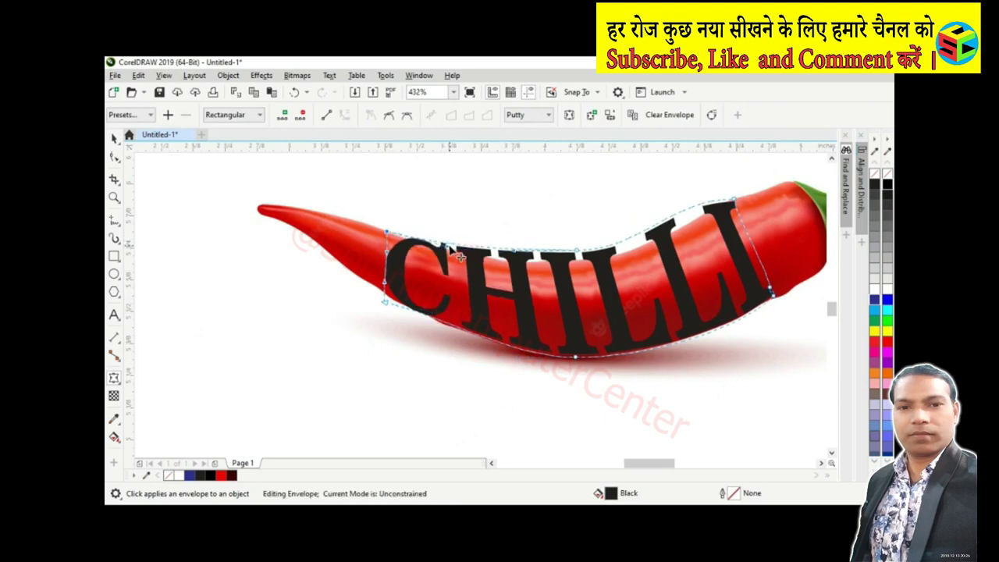
pyautogui.moveTo(578, 253)
pyautogui.mouseDown()
pyautogui.moveTo(564, 268)
pyautogui.moveTo(599, 269)
pyautogui.mouseUp()
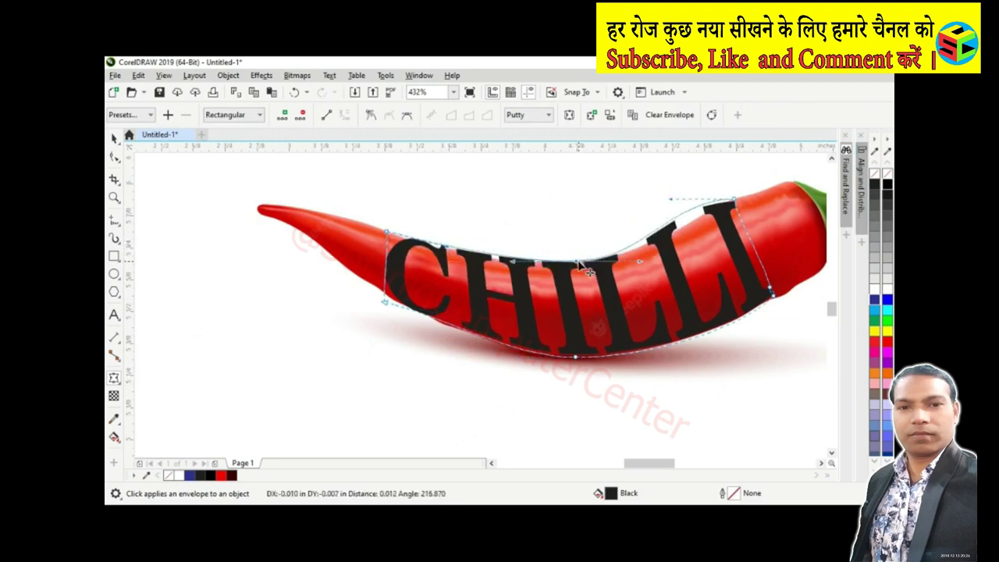
pyautogui.moveTo(452, 246); pyautogui.dragTo(507, 255)
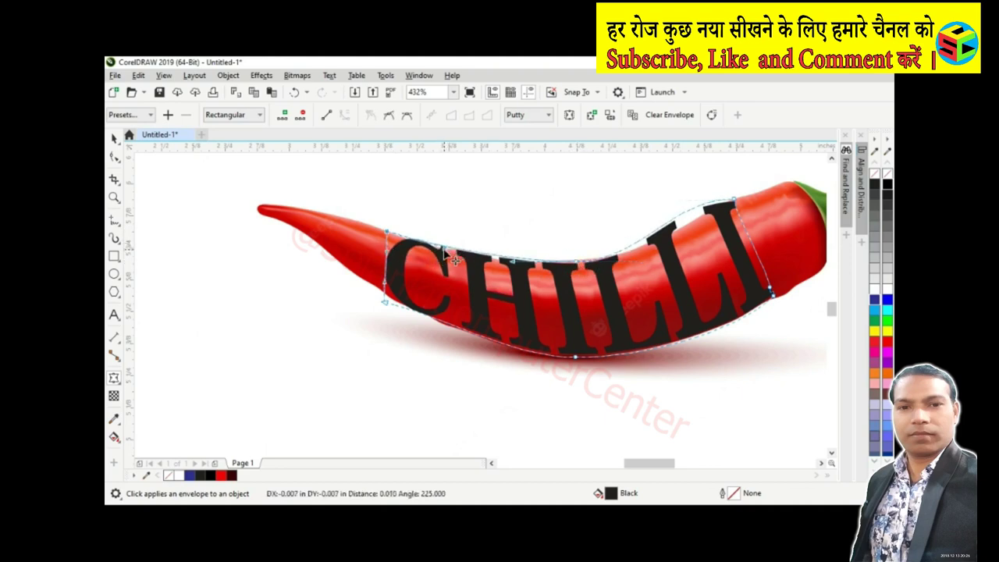
pyautogui.click(688, 206)
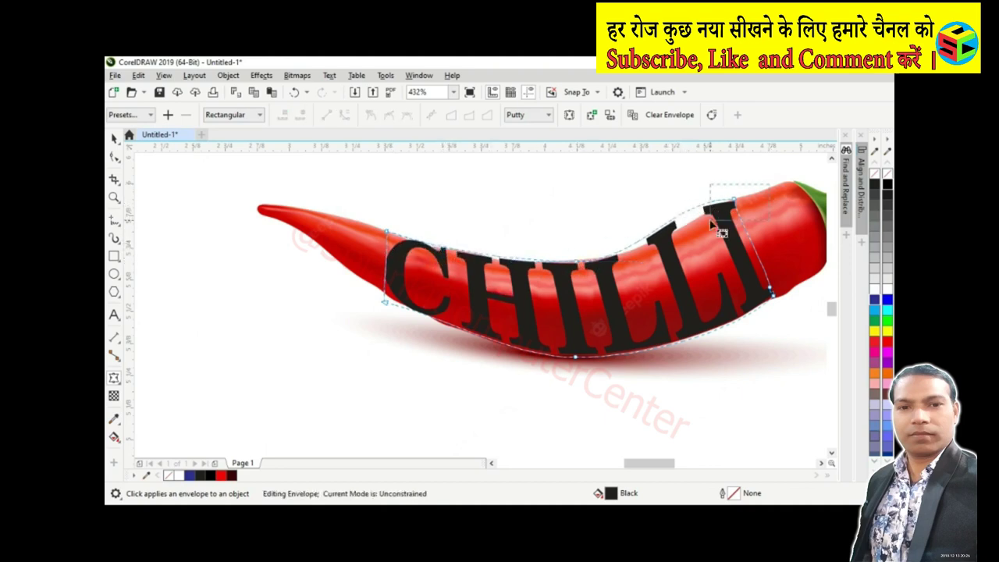
pyautogui.moveTo(673, 202); pyautogui.dragTo(691, 209)
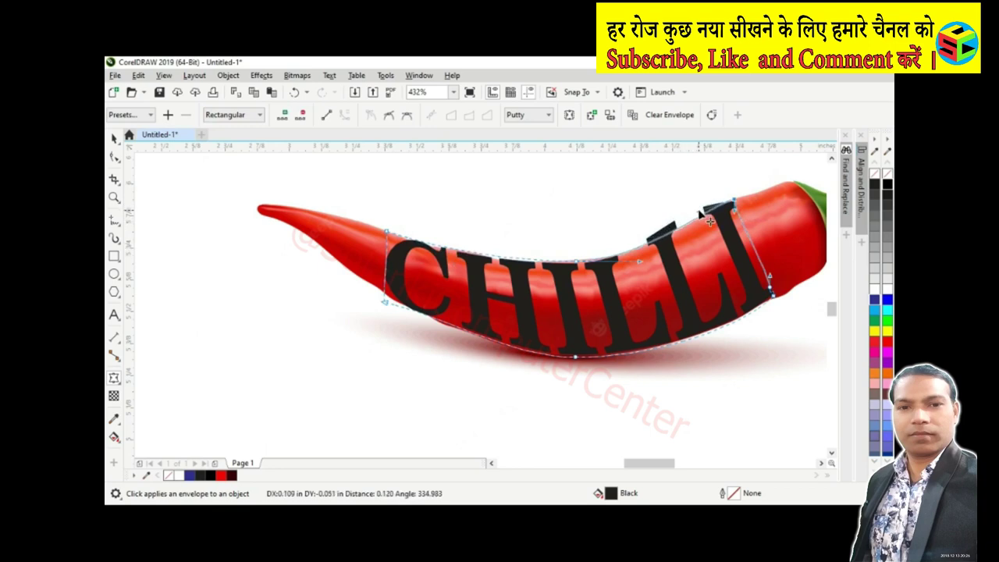
pyautogui.press('space')
# - Copy the chilli photo and PowerClip it inside the CHILLI lettering
pyautogui.click(780, 209)
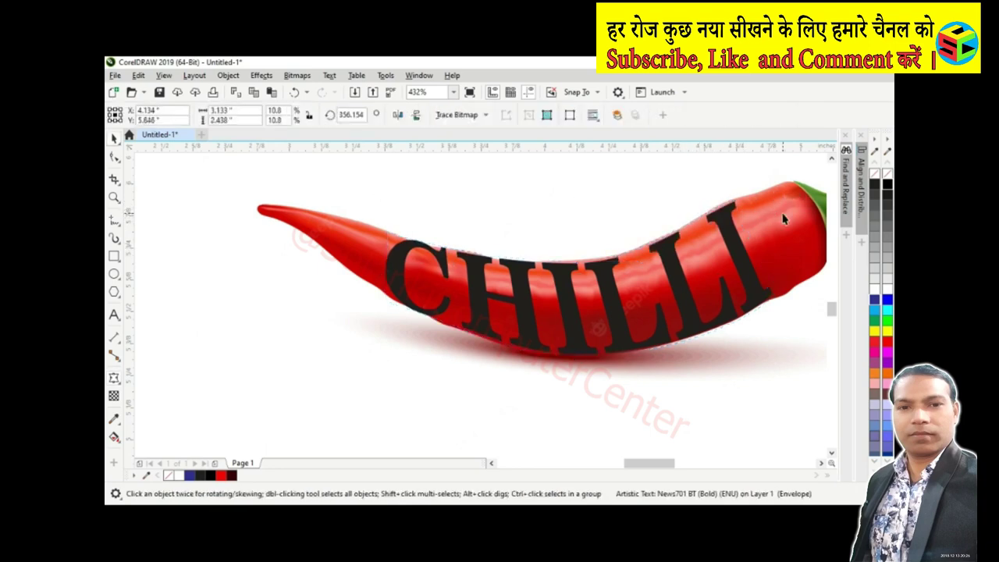
pyautogui.rightClick(783, 213)
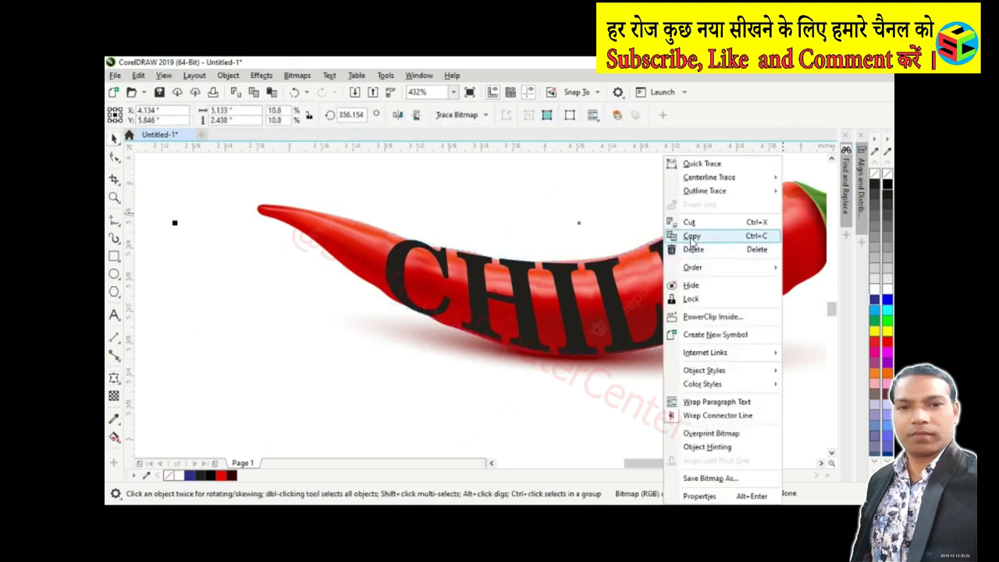
pyautogui.click(796, 227)
pyautogui.rightClick(796, 227)
pyautogui.click(749, 316)
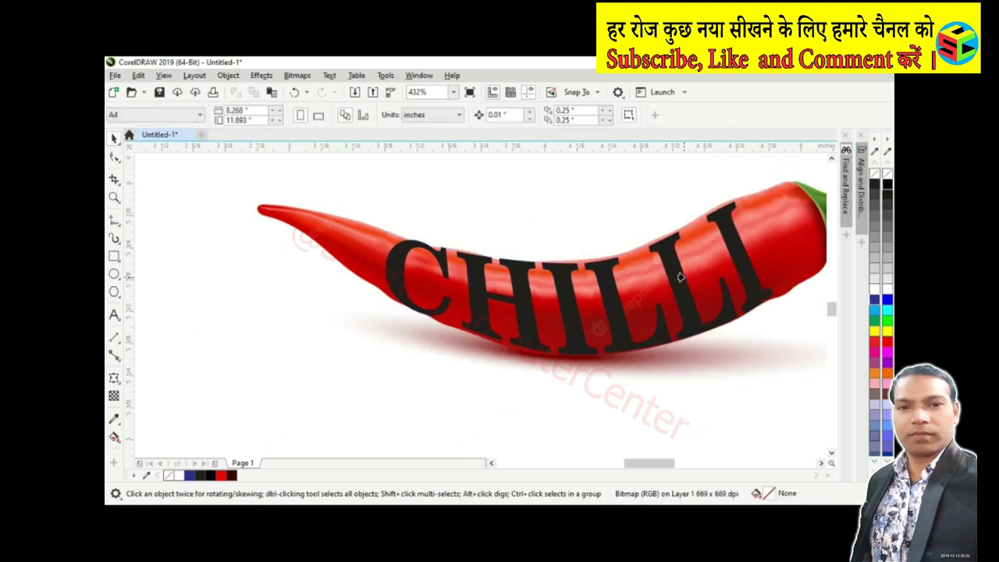
pyautogui.click(674, 269)
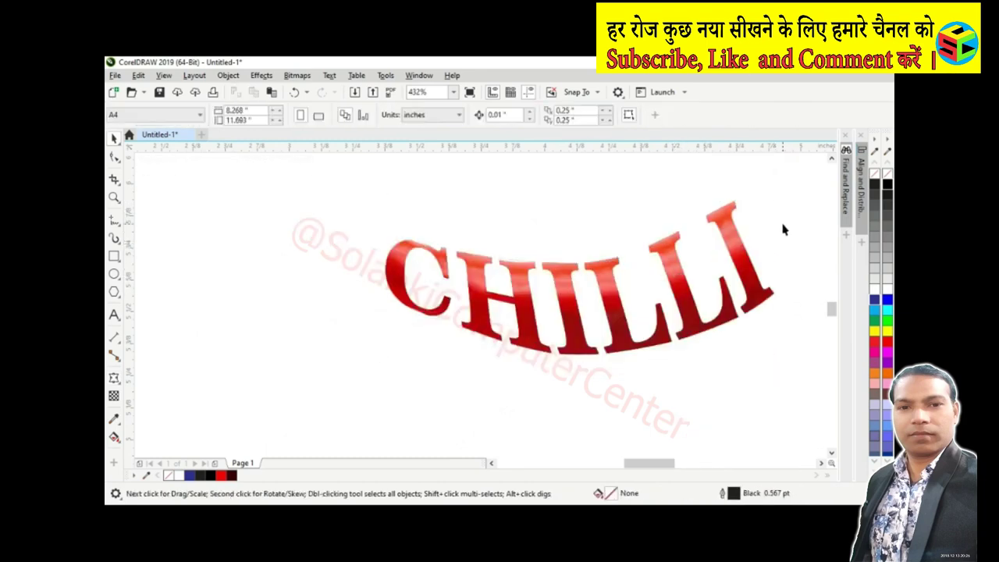
# - Bring a full copy of the chilli photo back onto the page
pyautogui.rightClick(779, 223)
pyautogui.click(758, 301)
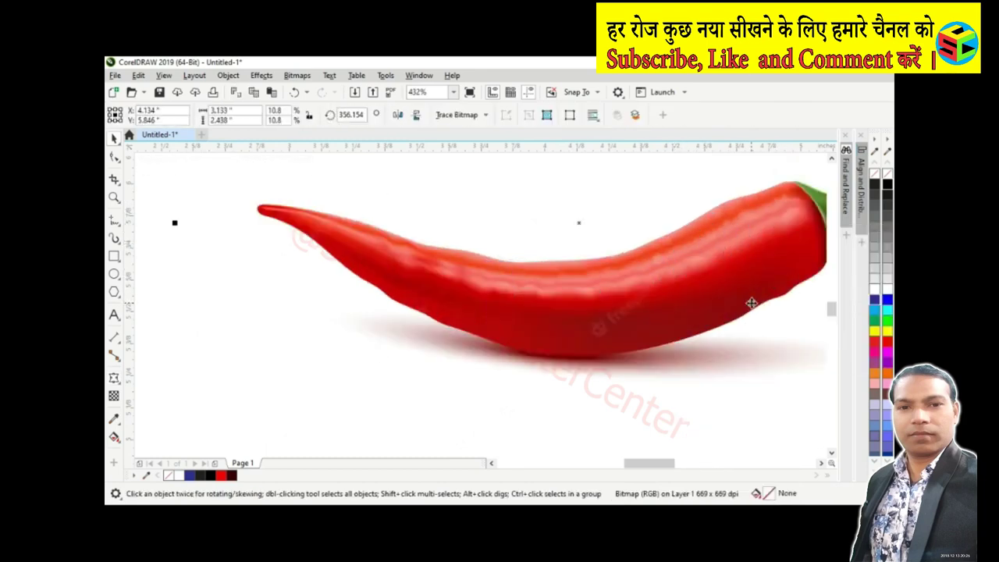
pyautogui.hotkey('ctrl', 'z')
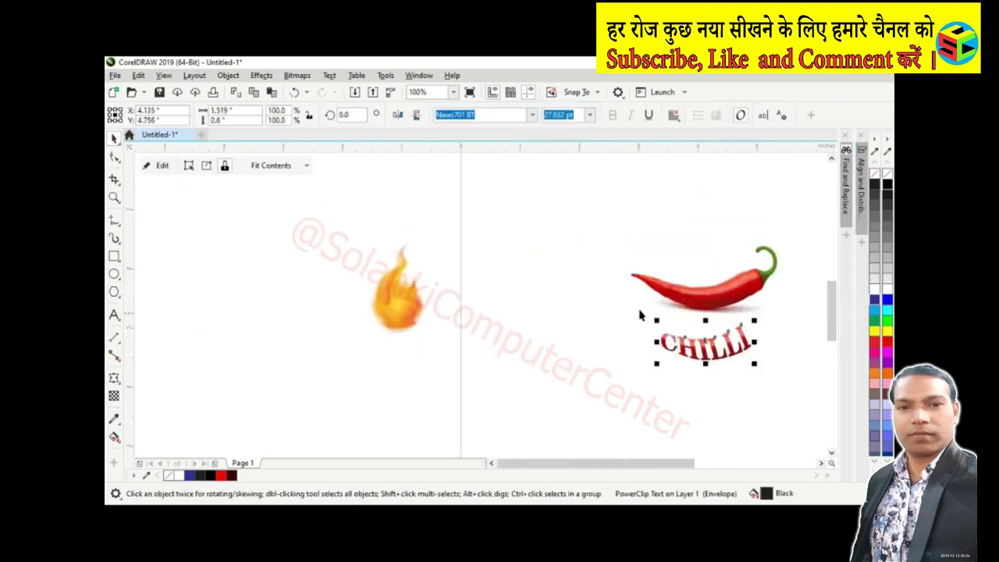
# - Set the chilli-filled CHILLI lettering aside, leaving only the pepper on the canvas
pyautogui.press('z')
pyautogui.click(709, 318)
pyautogui.press('space')
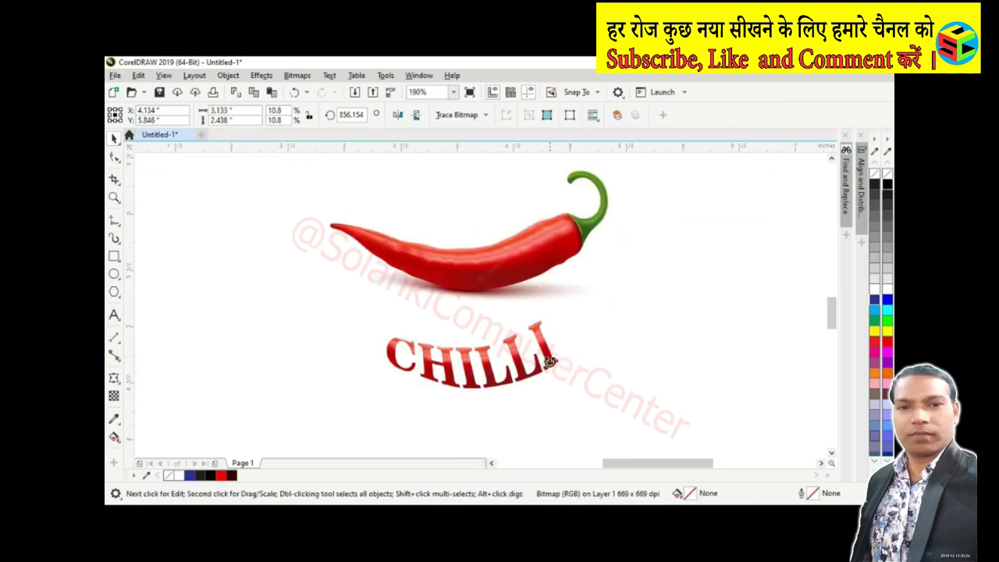
pyautogui.click(552, 370)
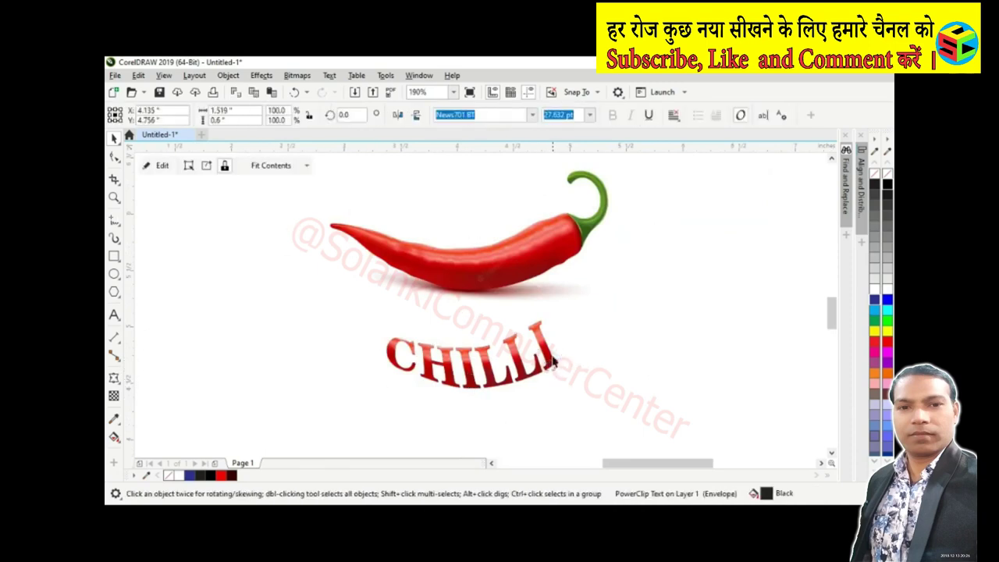
pyautogui.click(550, 347)
pyautogui.press('Delete')
# - Draw a straight-edged polyline around the pointed tip of the chilli
pyautogui.press('z')
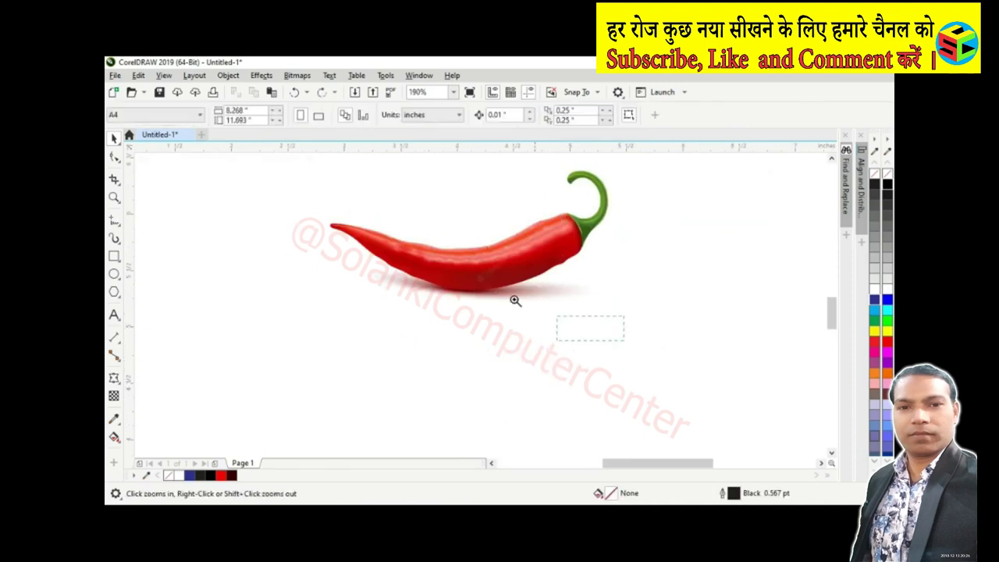
pyautogui.click(449, 266)
pyautogui.moveTo(248, 188); pyautogui.dragTo(697, 411)
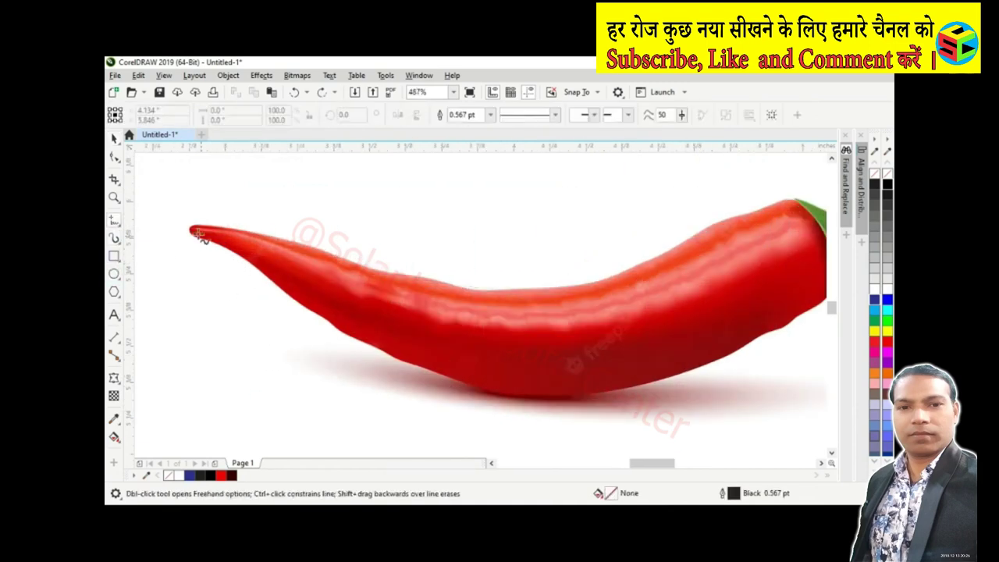
pyautogui.scroll(1, 352, 339)
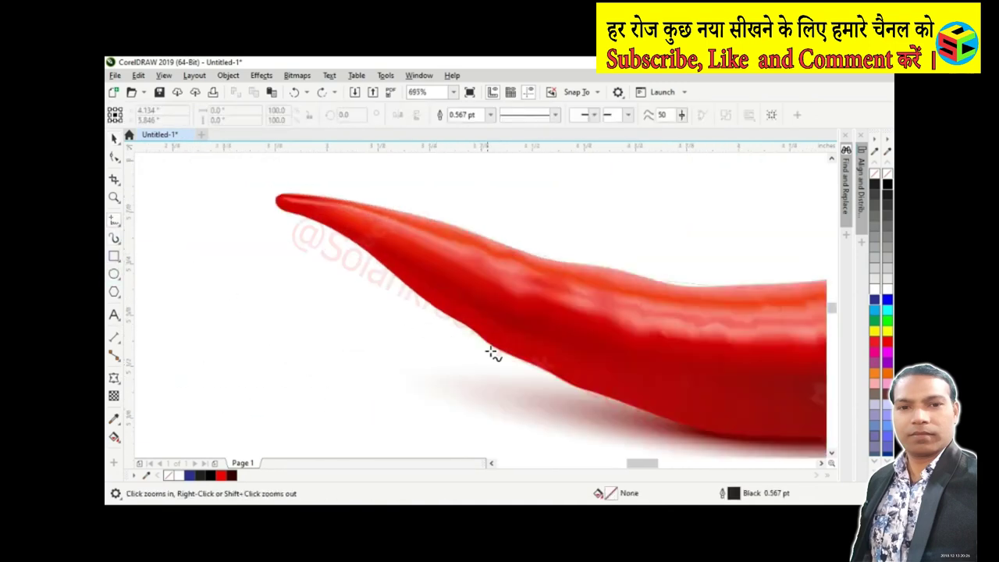
pyautogui.click(458, 324)
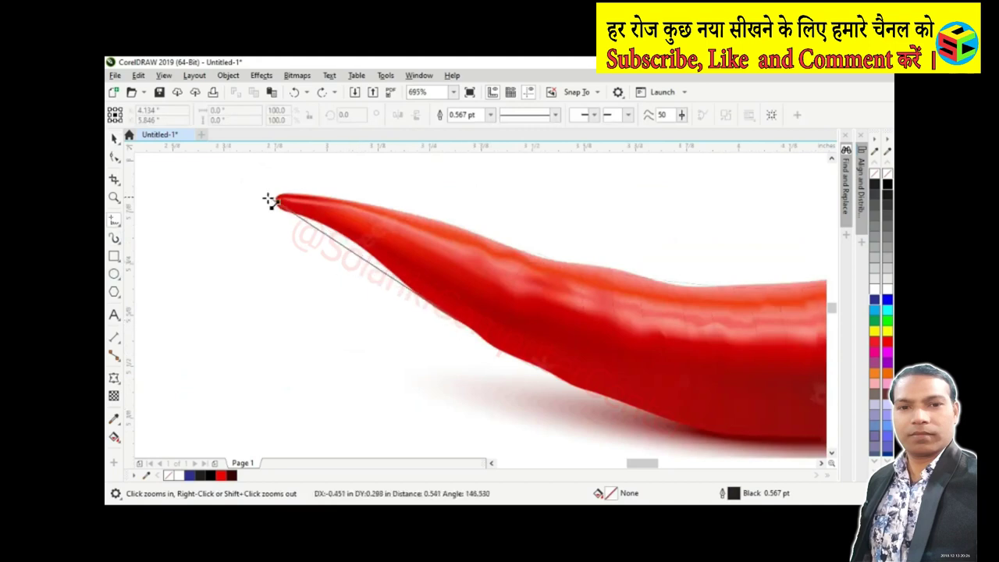
pyautogui.click(283, 207)
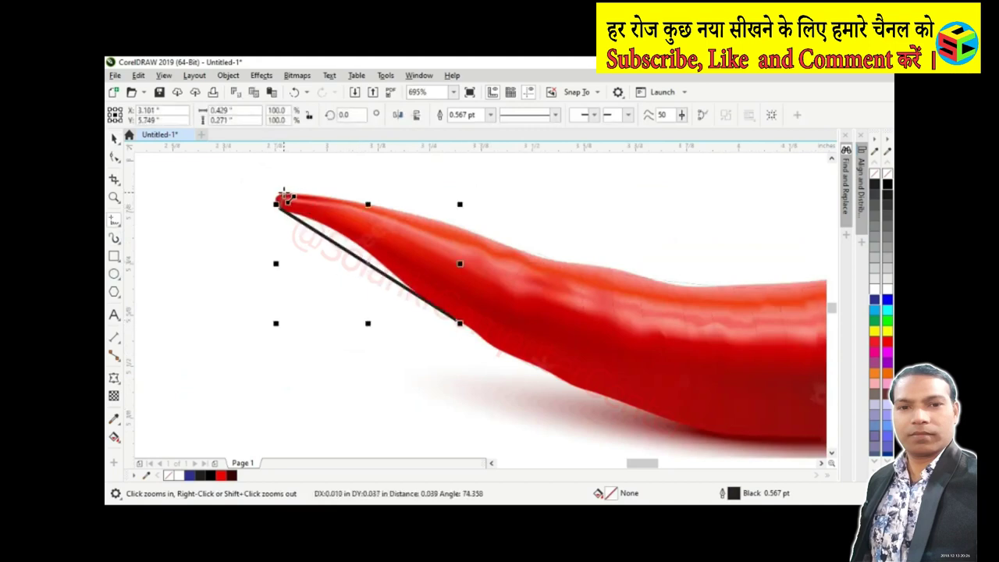
pyautogui.click(285, 195)
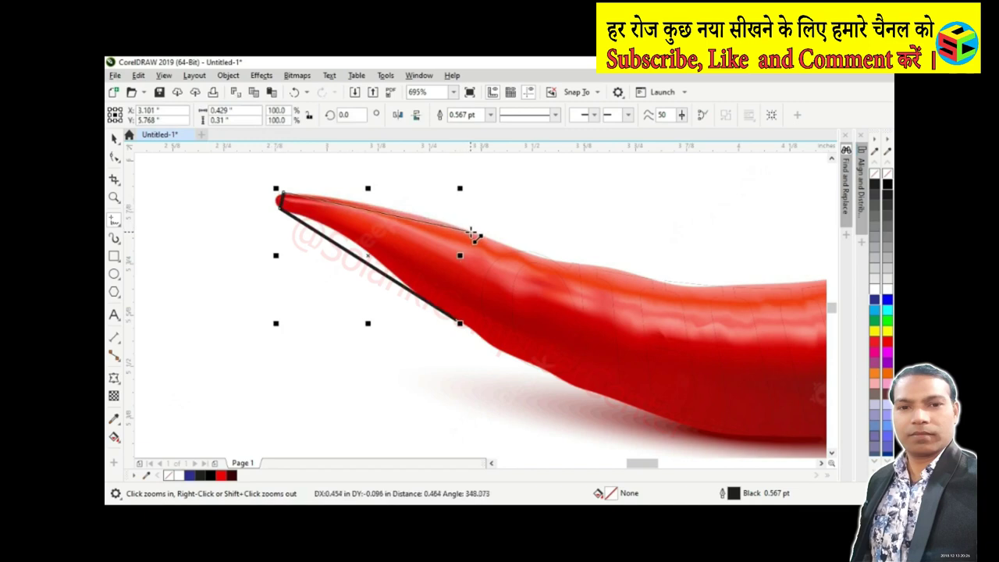
pyautogui.click(472, 231)
# - Close the tip outline and curve its right edge with the Shape tool
pyautogui.click(458, 320)
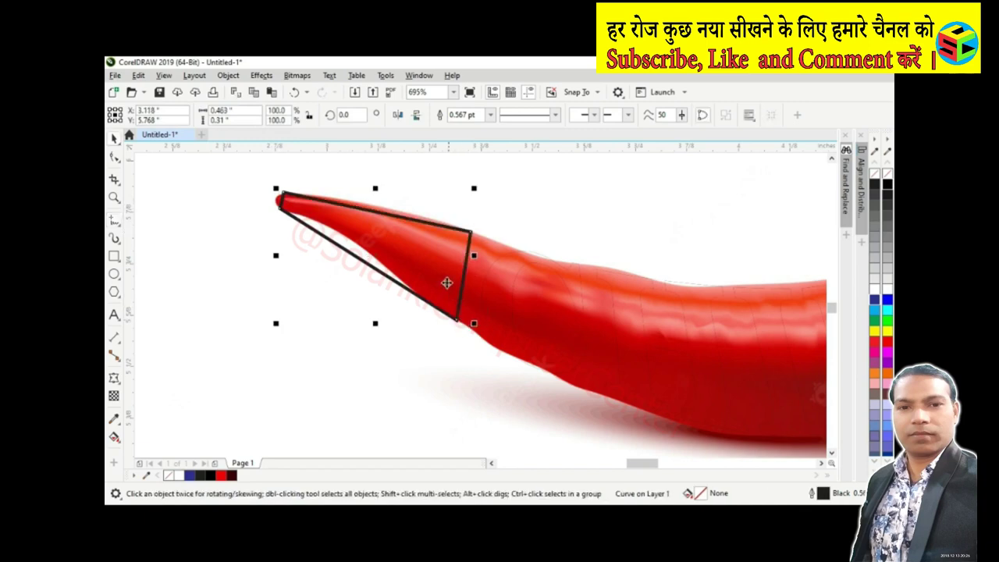
pyautogui.click(447, 261)
pyautogui.press('F10')
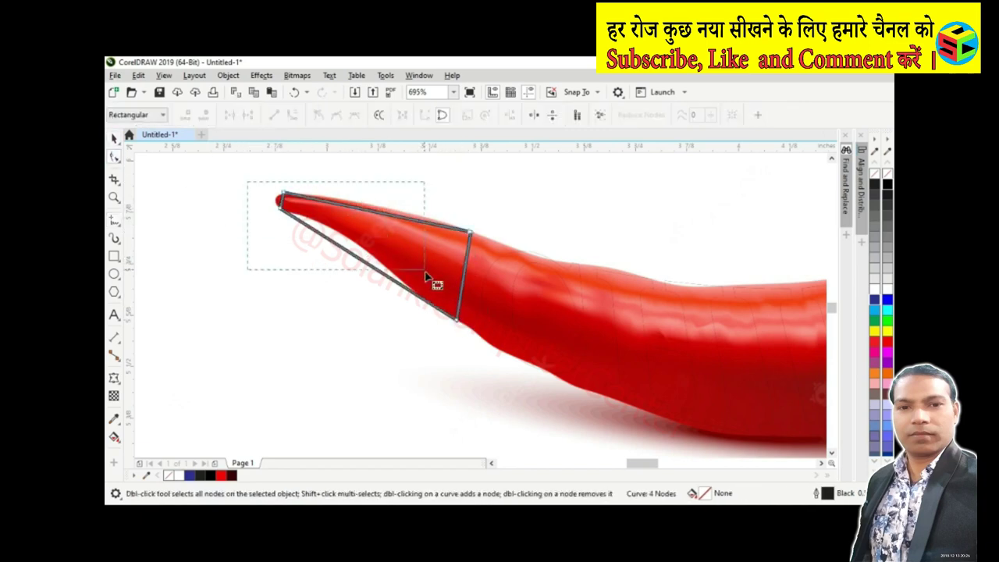
pyautogui.moveTo(425, 273); pyautogui.dragTo(425, 272)
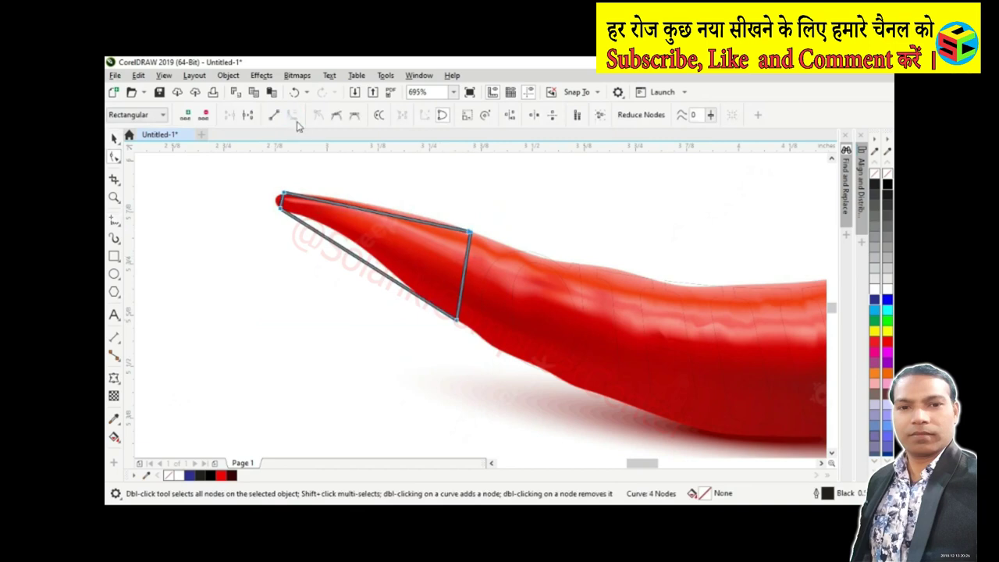
pyautogui.moveTo(465, 279)
pyautogui.mouseDown()
pyautogui.moveTo(456, 270)
pyautogui.moveTo(455, 337)
pyautogui.moveTo(465, 330)
pyautogui.mouseUp()
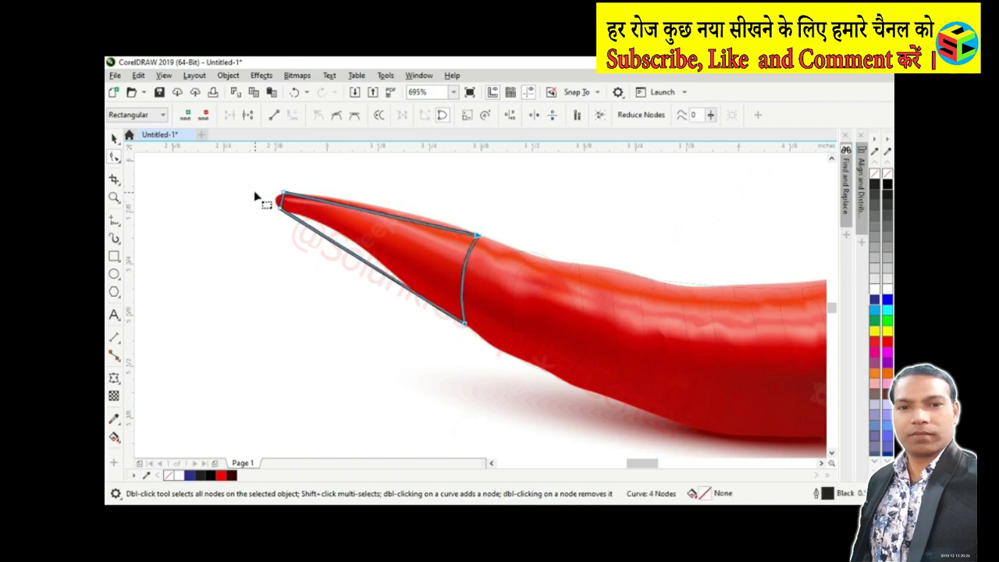
# - Round the outline at the chilli tip and bow its top edge along the pepper
pyautogui.moveTo(256, 197)
pyautogui.mouseDown()
pyautogui.moveTo(552, 381)
pyautogui.moveTo(547, 398)
pyautogui.mouseUp()
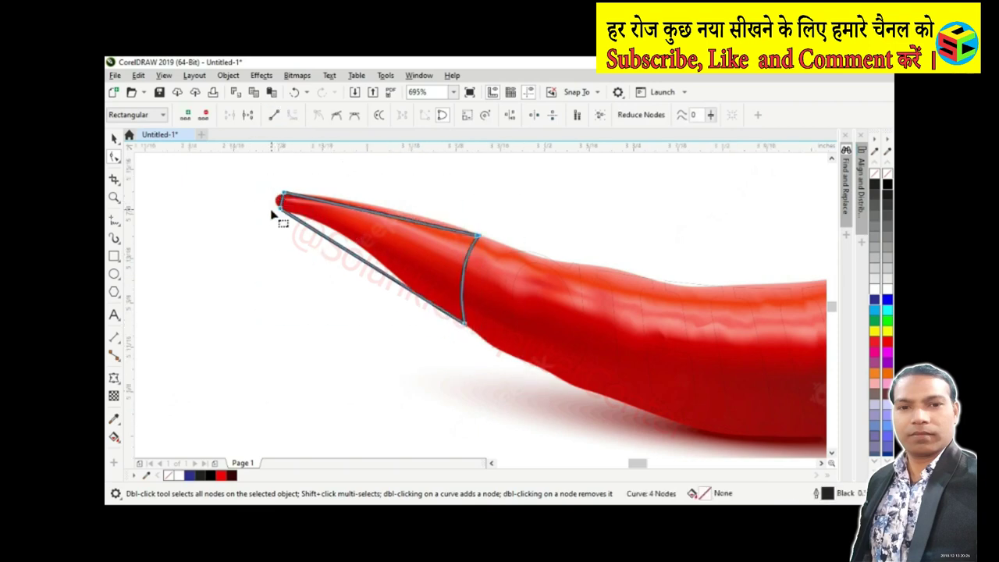
pyautogui.scroll(1, 277, 209)
pyautogui.scroll(1, 283, 195)
pyautogui.scroll(1, 265, 206)
pyautogui.moveTo(289, 203)
pyautogui.mouseDown()
pyautogui.moveTo(280, 199)
pyautogui.moveTo(288, 204)
pyautogui.mouseUp()
pyautogui.scroll(-1, 394, 201)
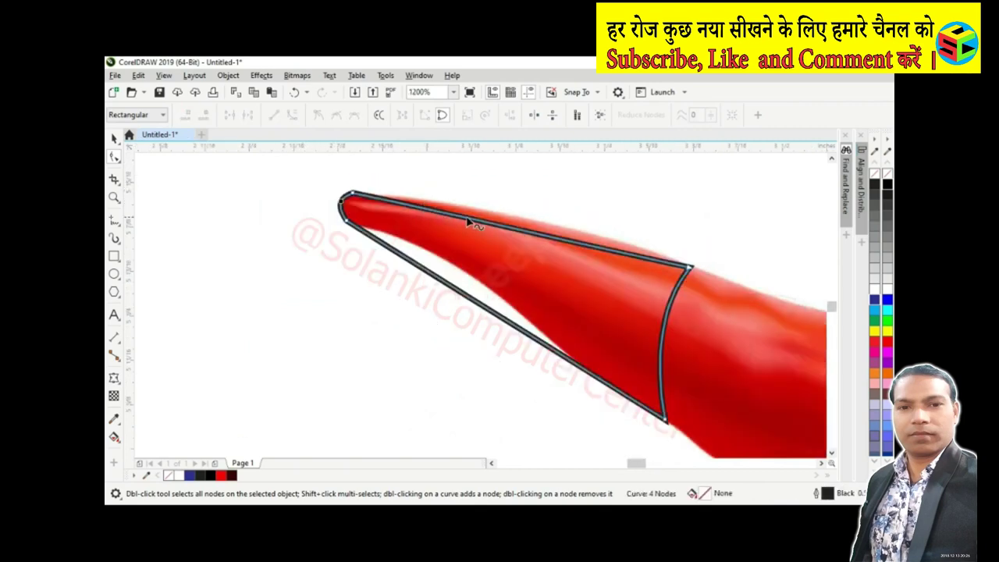
pyautogui.moveTo(382, 202); pyautogui.dragTo(382, 203)
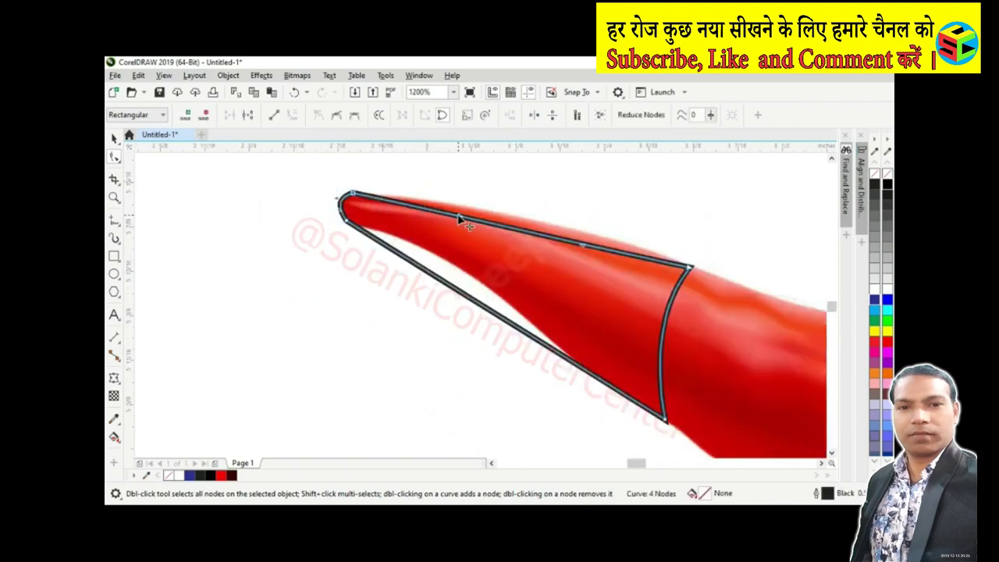
pyautogui.moveTo(458, 216); pyautogui.dragTo(461, 211)
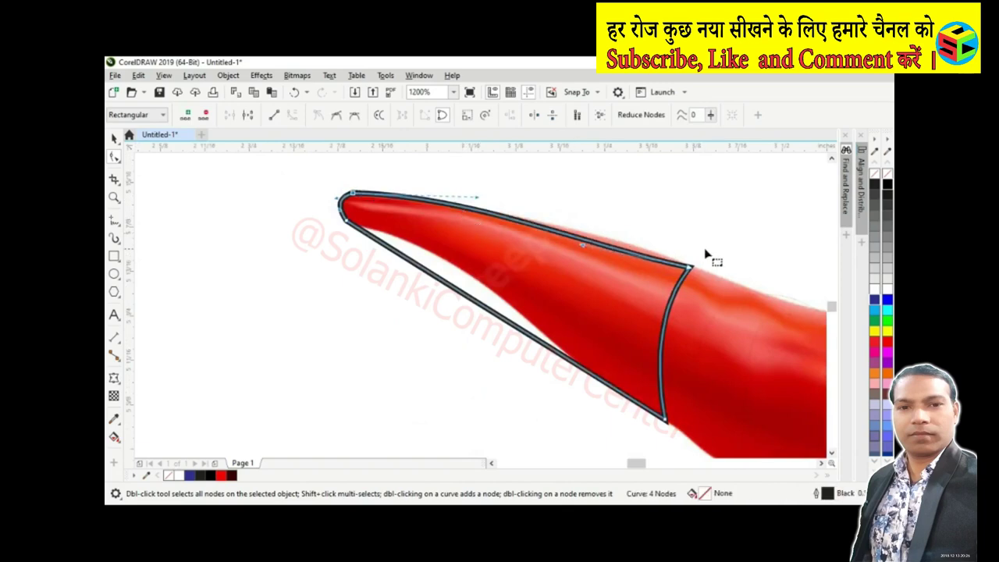
# - Curve the lower edges so the tip outline hugs the pepper's underside
pyautogui.click(677, 283)
pyautogui.moveTo(585, 248); pyautogui.dragTo(589, 249)
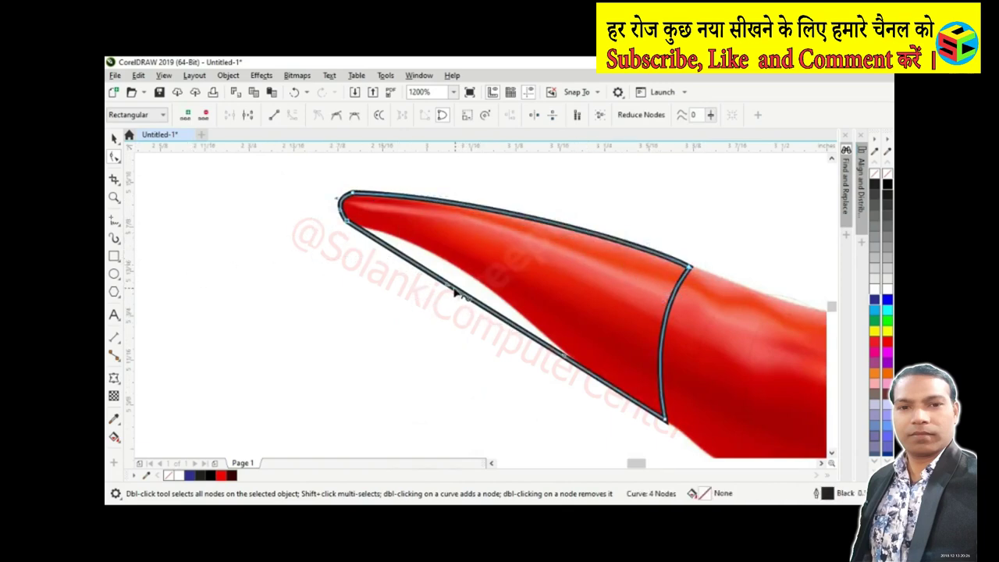
pyautogui.moveTo(456, 293); pyautogui.dragTo(497, 274)
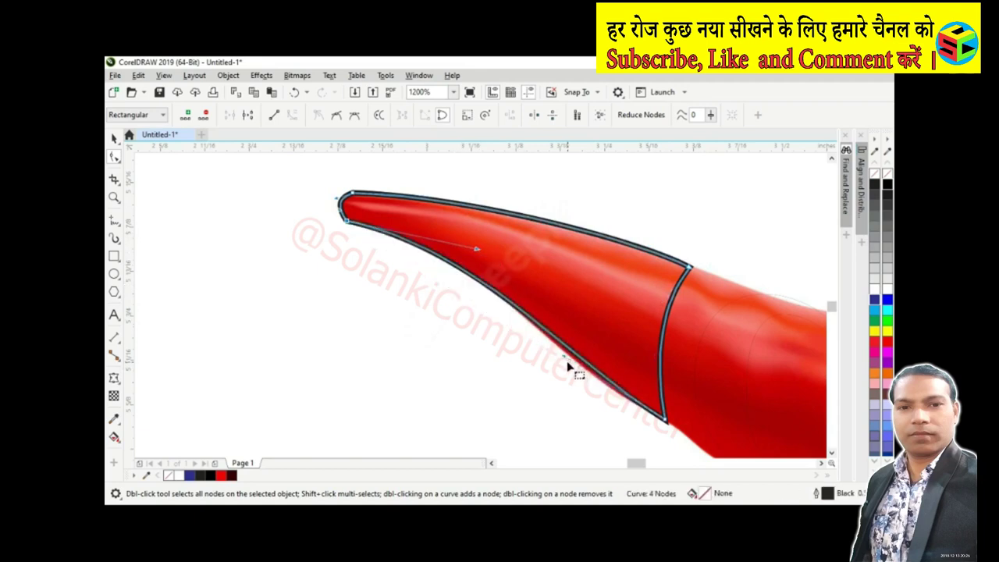
pyautogui.moveTo(566, 361); pyautogui.dragTo(578, 382)
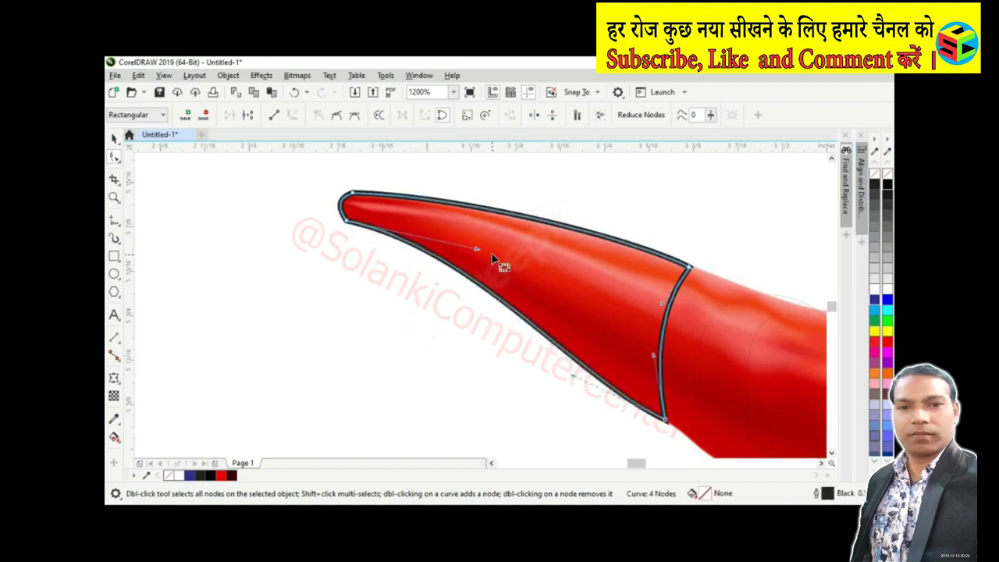
pyautogui.press('space')
# - Zoom onto the stem and start a polyline along the pepper's top where the stem joins
pyautogui.click(562, 289)
pyautogui.scroll(-1, 577, 287)
pyautogui.scroll(-1, 578, 288)
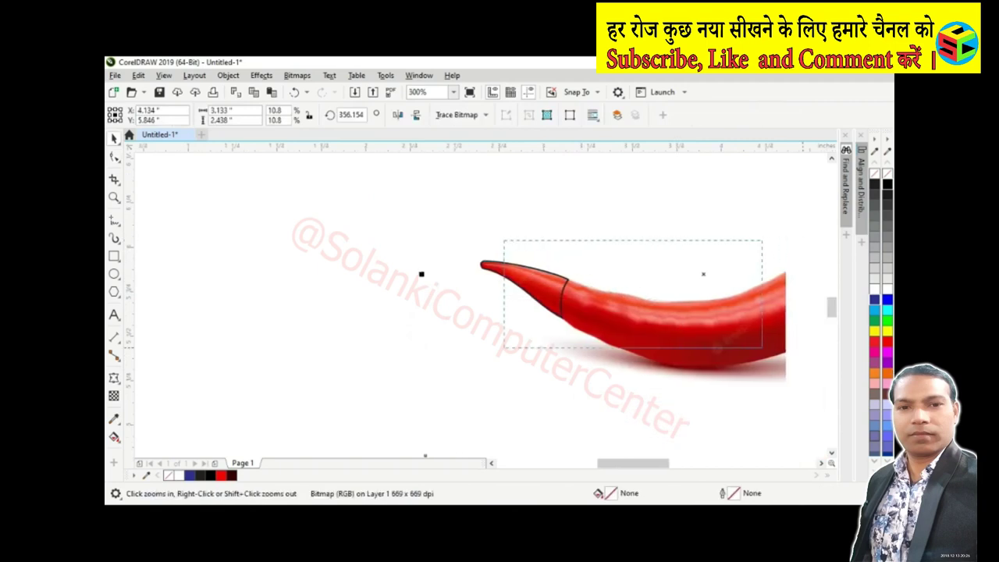
pyautogui.scroll(-1, 656, 246)
pyautogui.moveTo(774, 356); pyautogui.dragTo(775, 353)
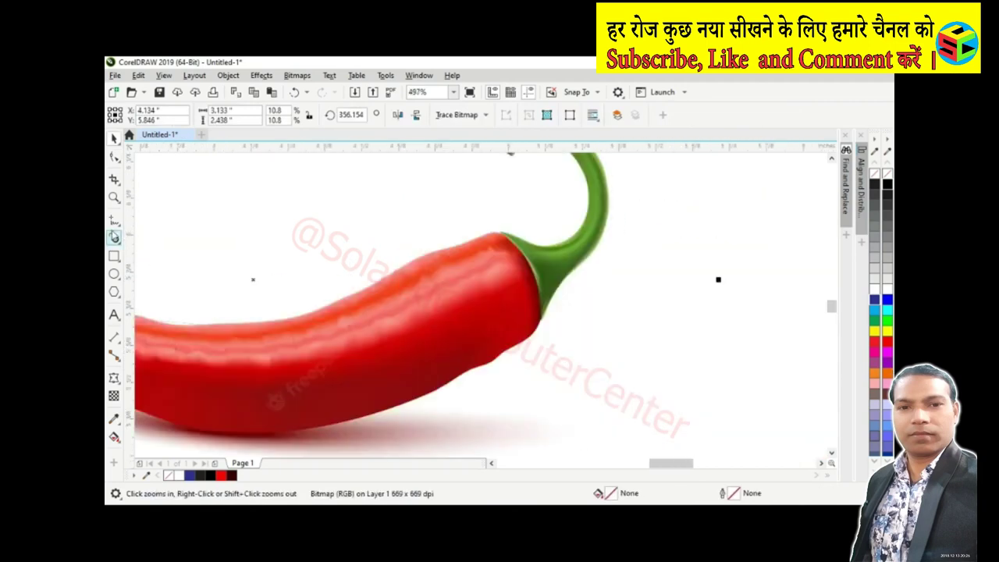
pyautogui.press('F5')
pyautogui.scroll(-1, 508, 356)
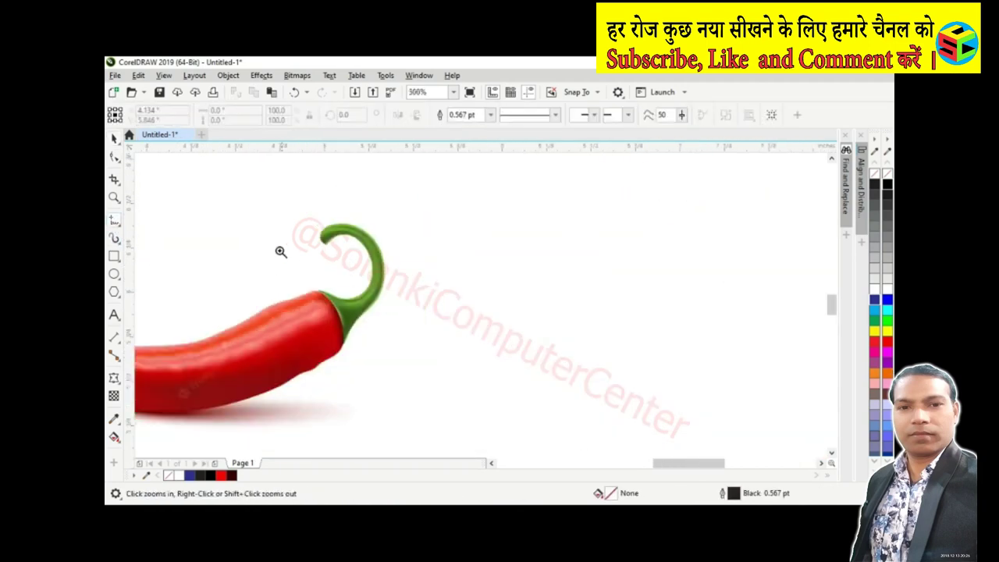
pyautogui.scroll(1, 410, 396)
pyautogui.click(415, 393)
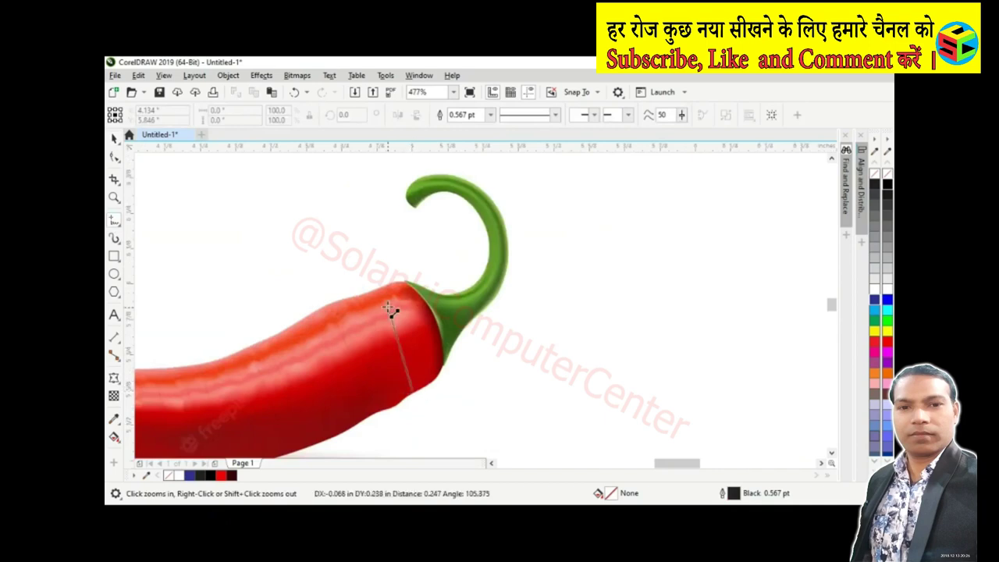
pyautogui.click(373, 287)
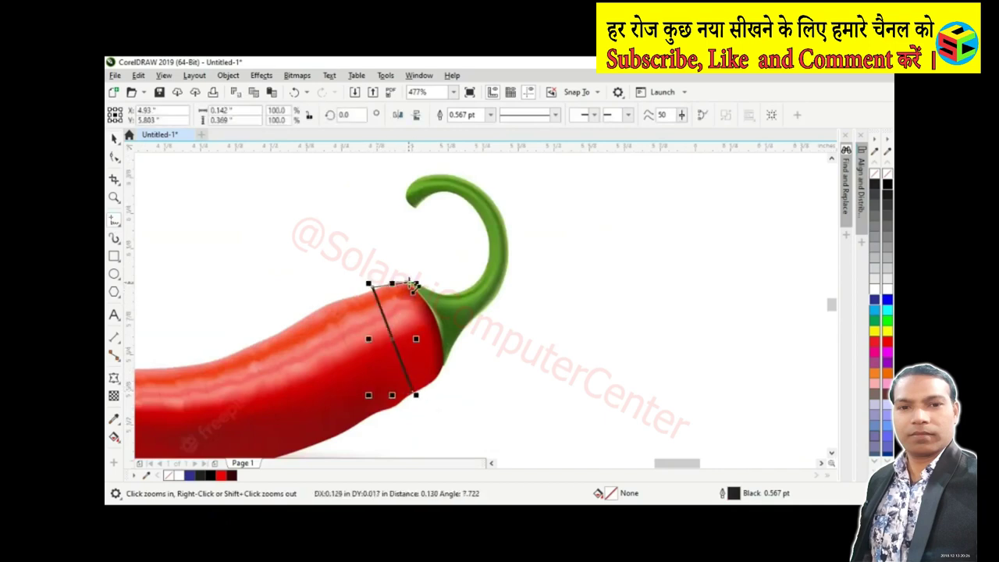
pyautogui.click(408, 286)
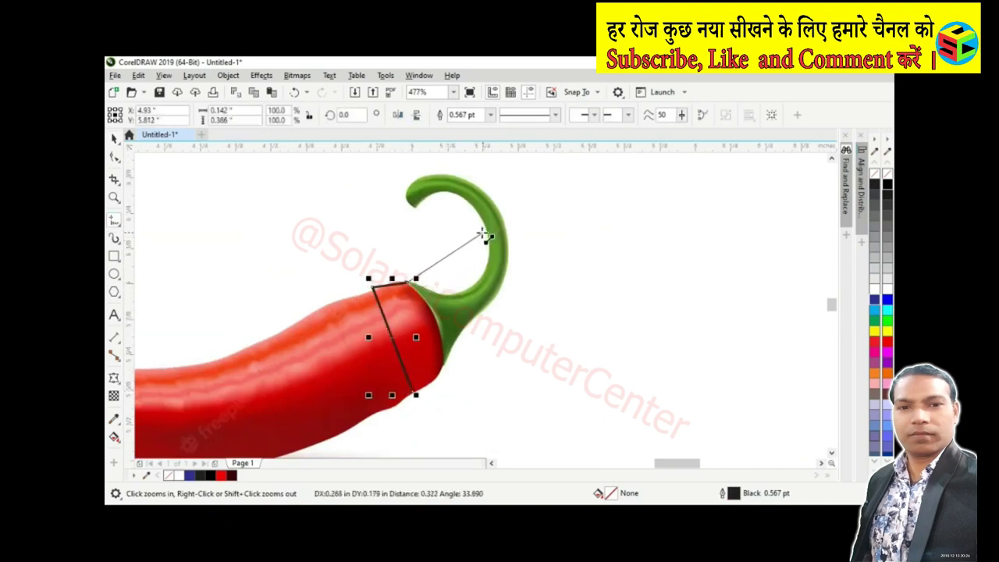
# - Place points around the stem's curl and tip, closing the outline at its start
pyautogui.click(486, 231)
pyautogui.click(415, 205)
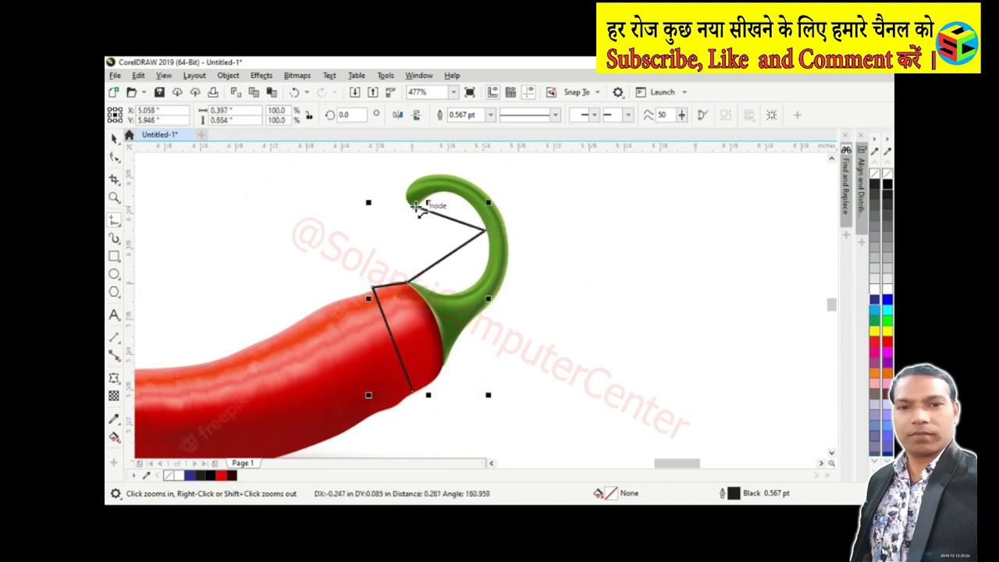
pyautogui.click(432, 177)
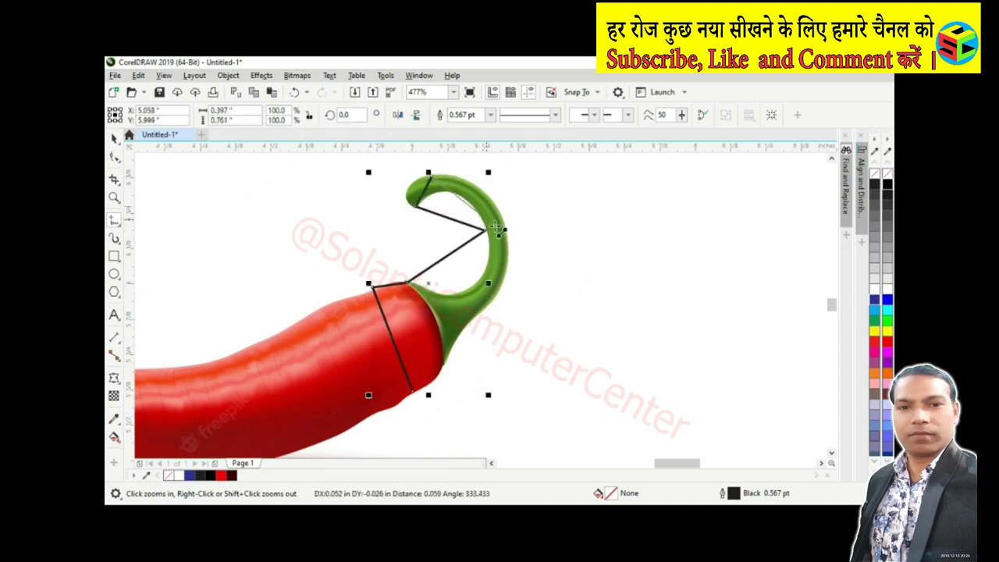
pyautogui.click(494, 300)
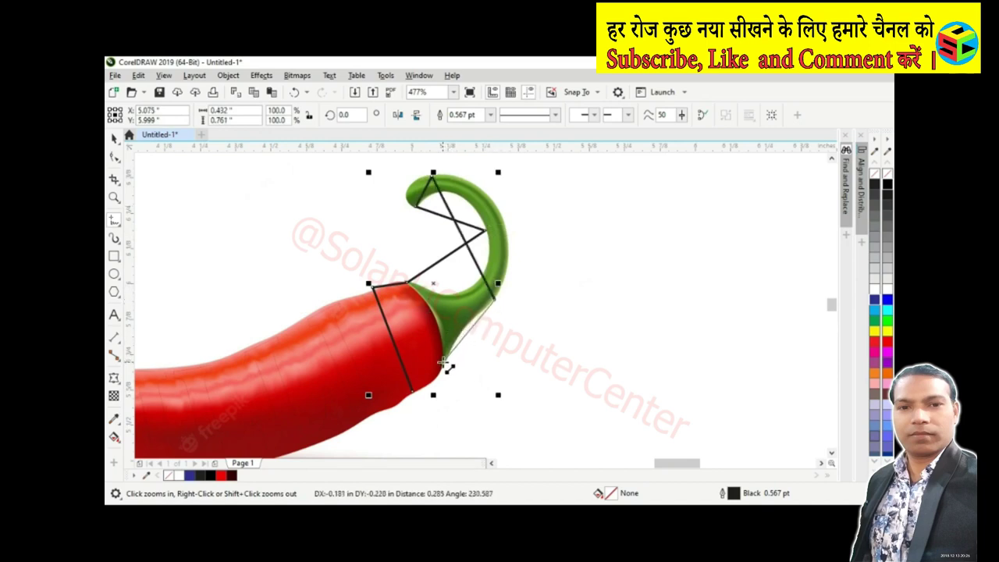
pyautogui.click(442, 362)
pyautogui.click(412, 391)
pyautogui.press('space')
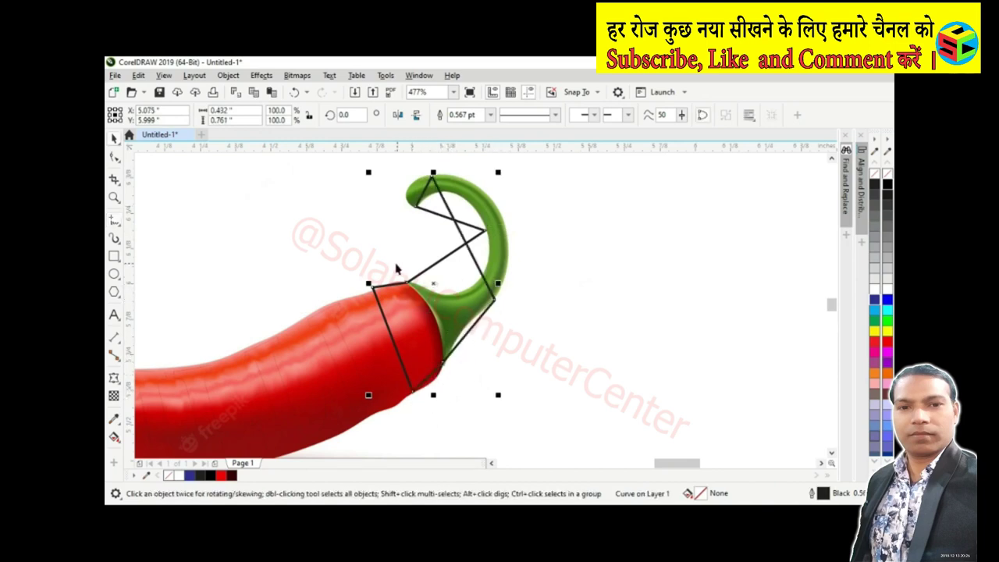
# - Nudge the stem outline's lower nodes toward the pepper's edge with the Shape tool
pyautogui.click(114, 156)
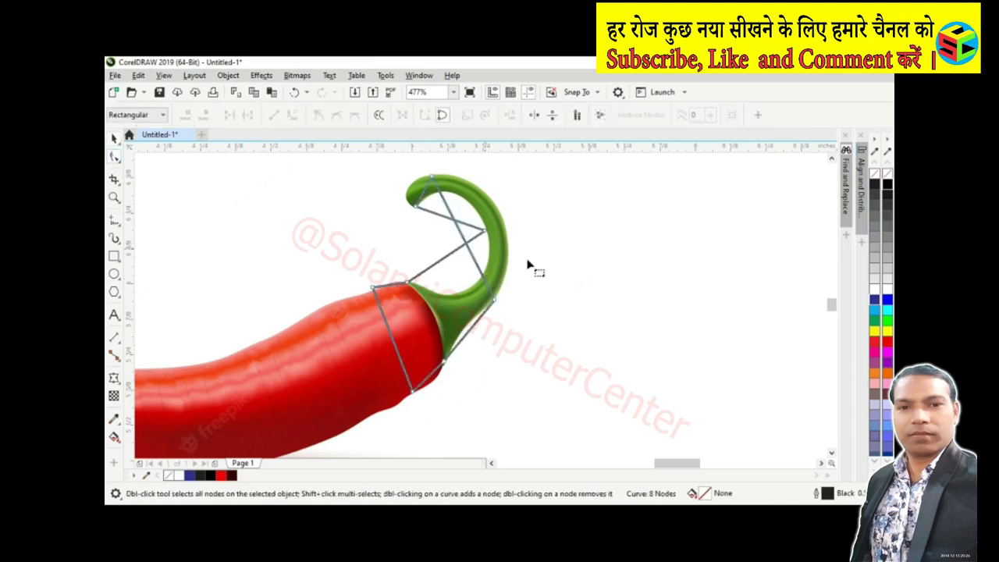
pyautogui.moveTo(464, 374); pyautogui.dragTo(329, 143)
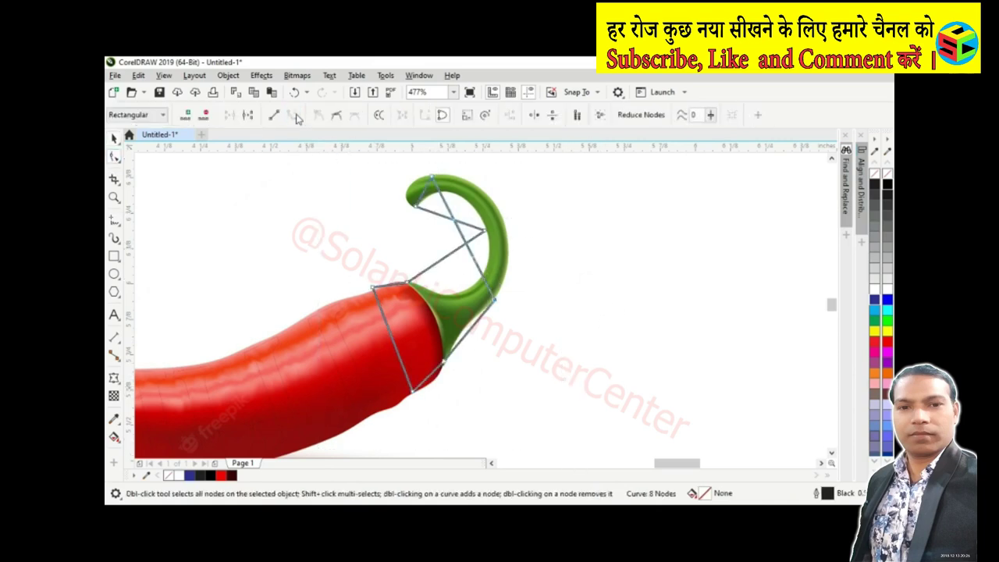
pyautogui.scroll(2, 427, 382)
pyautogui.click(434, 383)
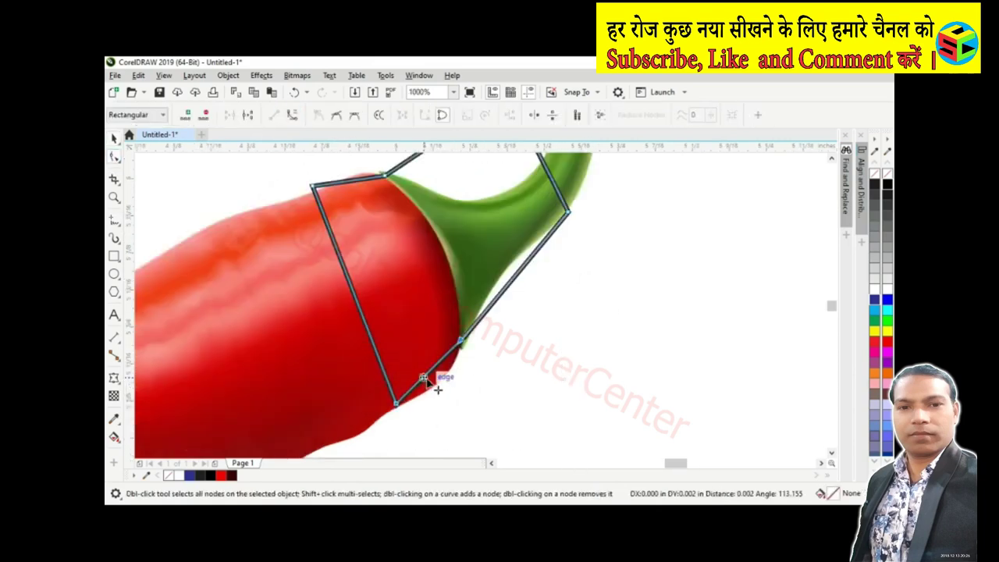
pyautogui.moveTo(411, 361); pyautogui.dragTo(431, 367)
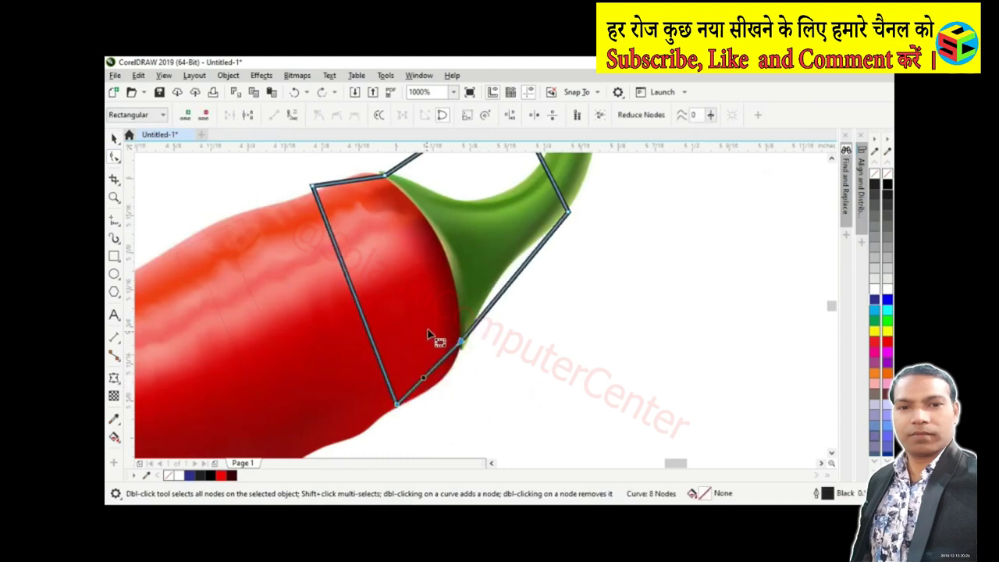
pyautogui.click(427, 376)
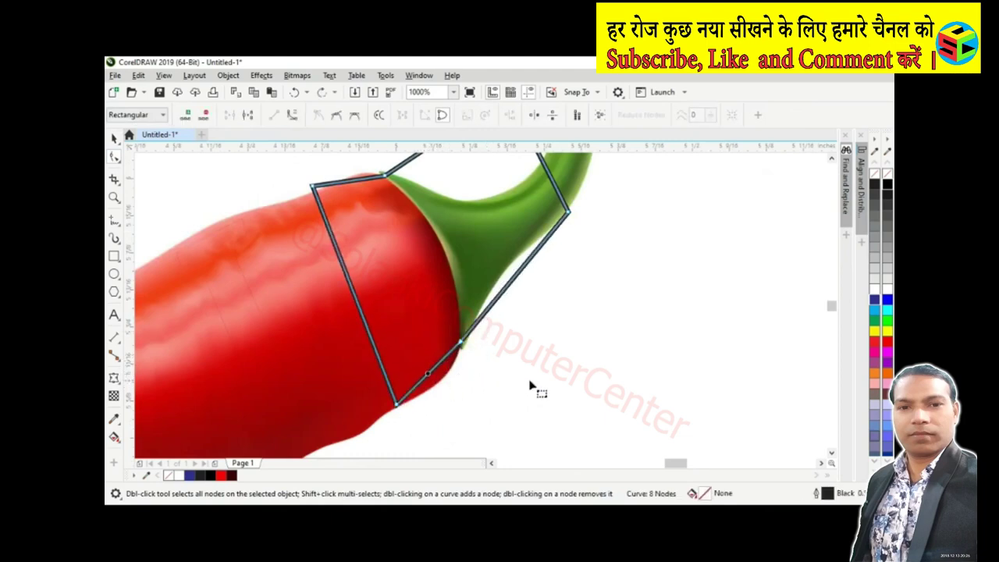
pyautogui.scroll(-2, 529, 385)
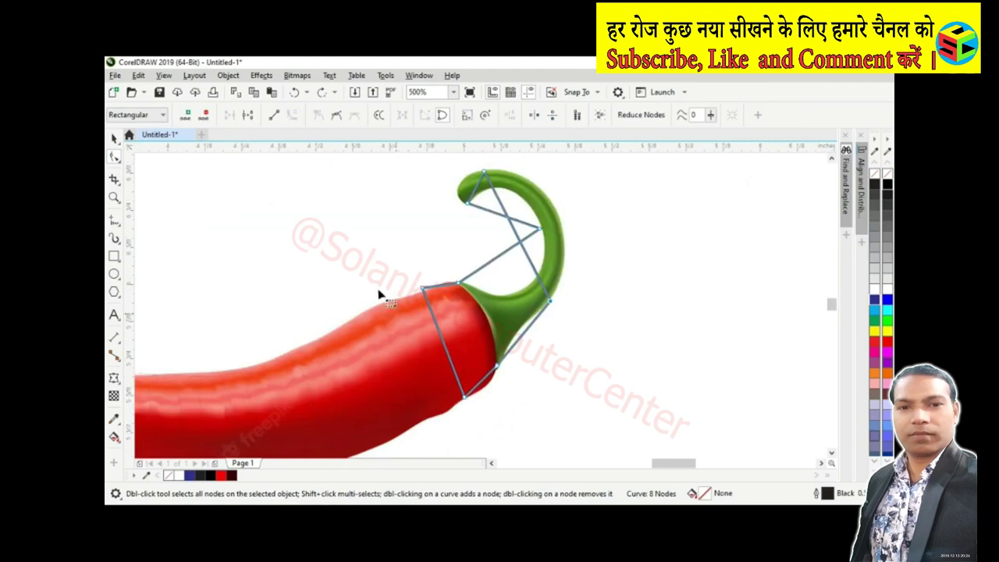
pyautogui.scroll(2, 463, 389)
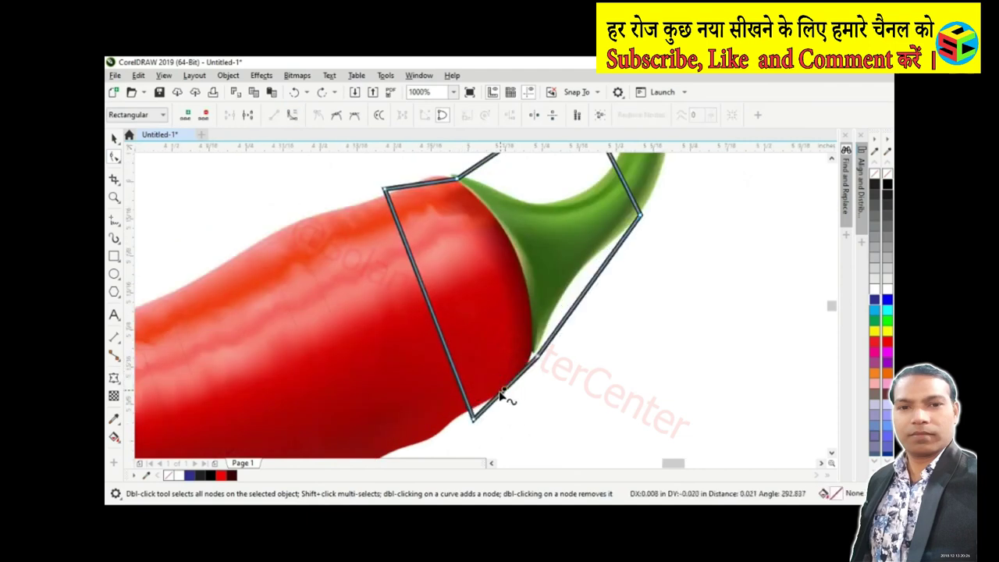
pyautogui.moveTo(503, 378); pyautogui.dragTo(516, 395)
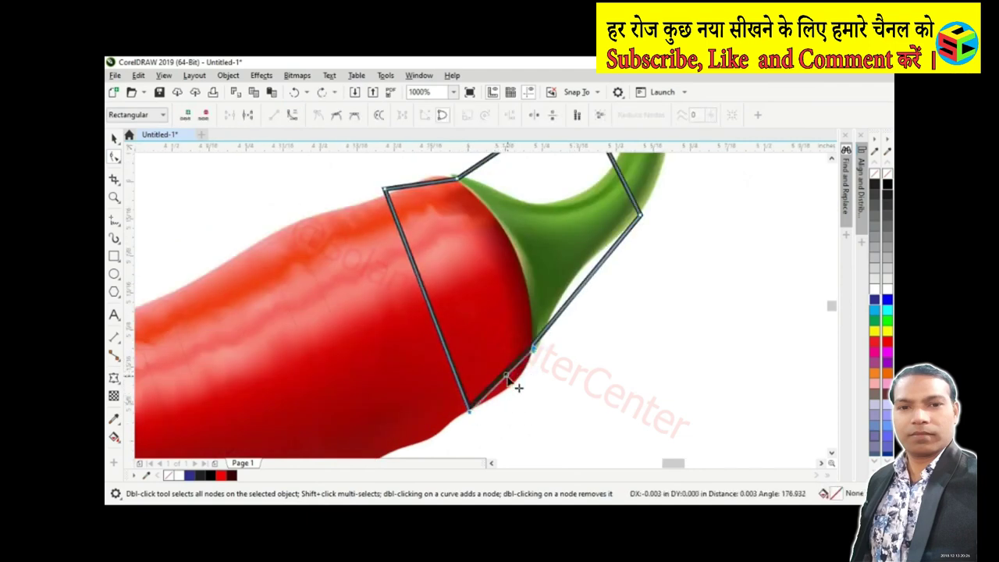
pyautogui.hotkey('ctrl', 'z')
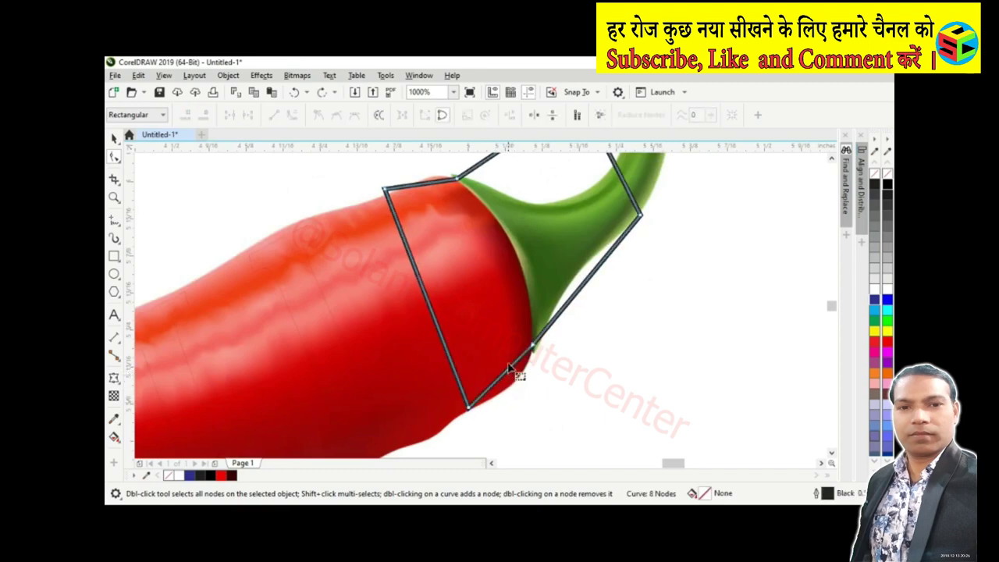
# - Convert the lower segment to a curve and bow it along the pepper's edge
pyautogui.moveTo(373, 345); pyautogui.dragTo(598, 453)
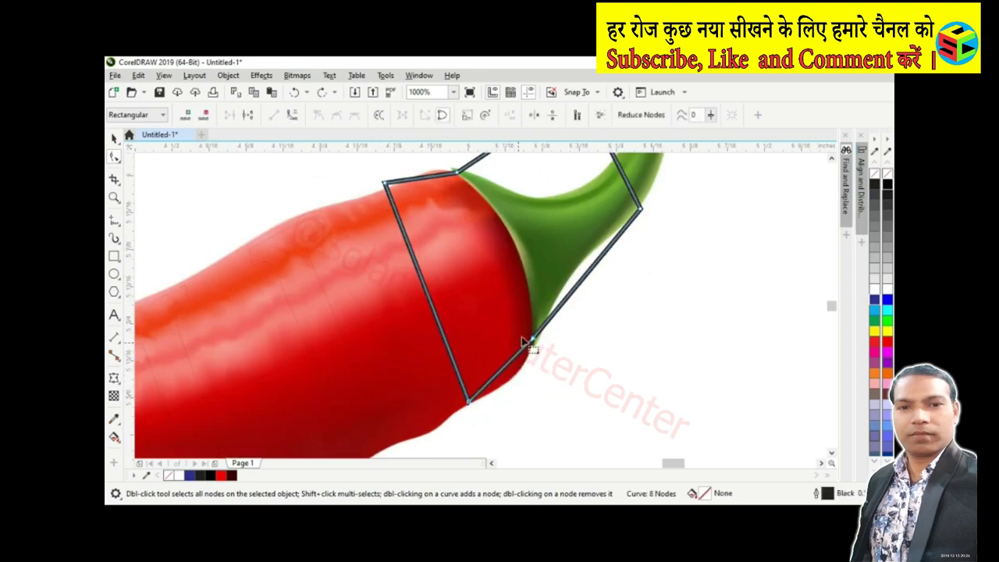
pyautogui.click(293, 114)
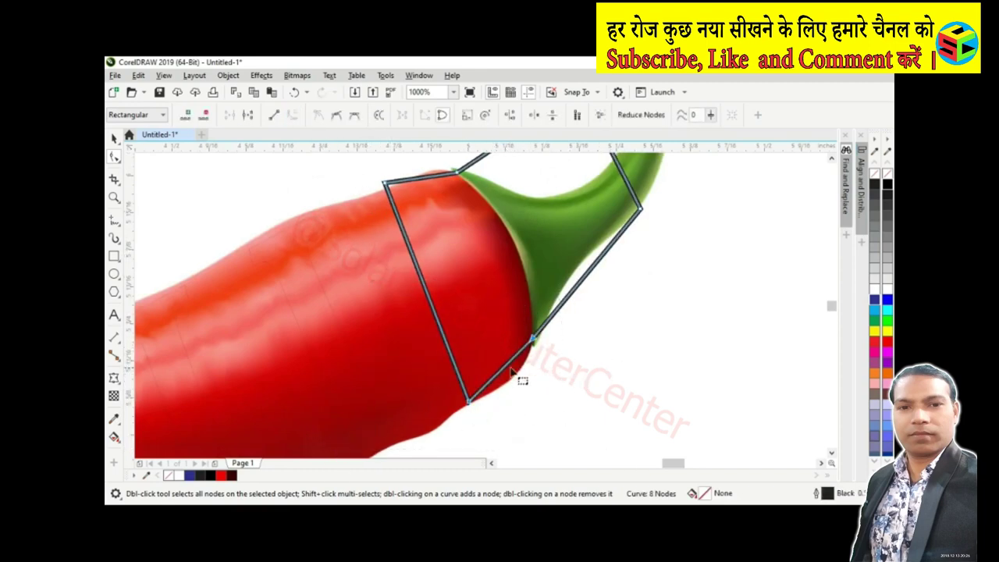
pyautogui.moveTo(500, 369); pyautogui.dragTo(512, 380)
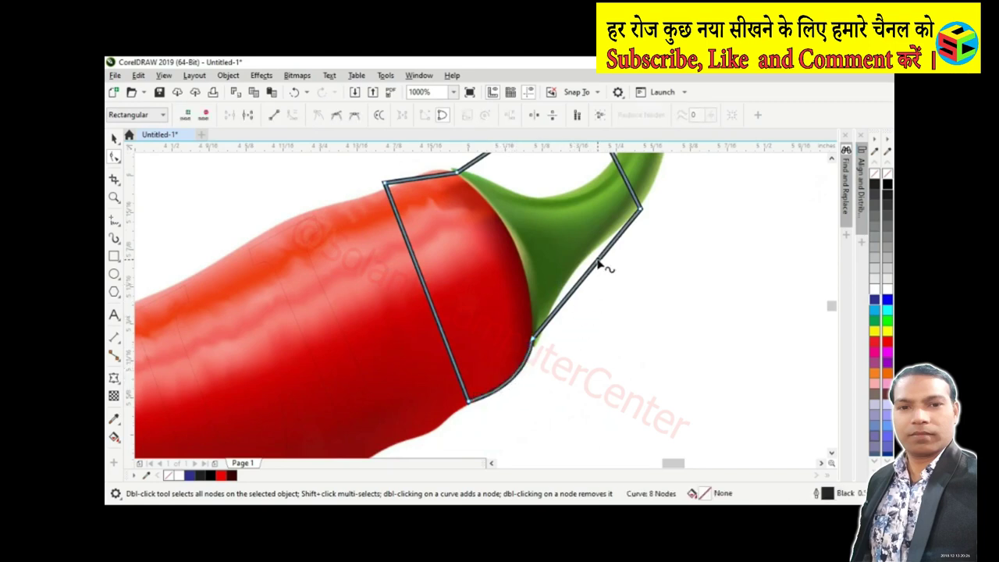
pyautogui.moveTo(594, 259)
pyautogui.mouseDown()
pyautogui.moveTo(587, 256)
pyautogui.moveTo(593, 265)
pyautogui.mouseUp()
pyautogui.scroll(-3, 631, 283)
# - Curve the outline along the stem's outer edge and around its hooked tip
pyautogui.scroll(2, 673, 290)
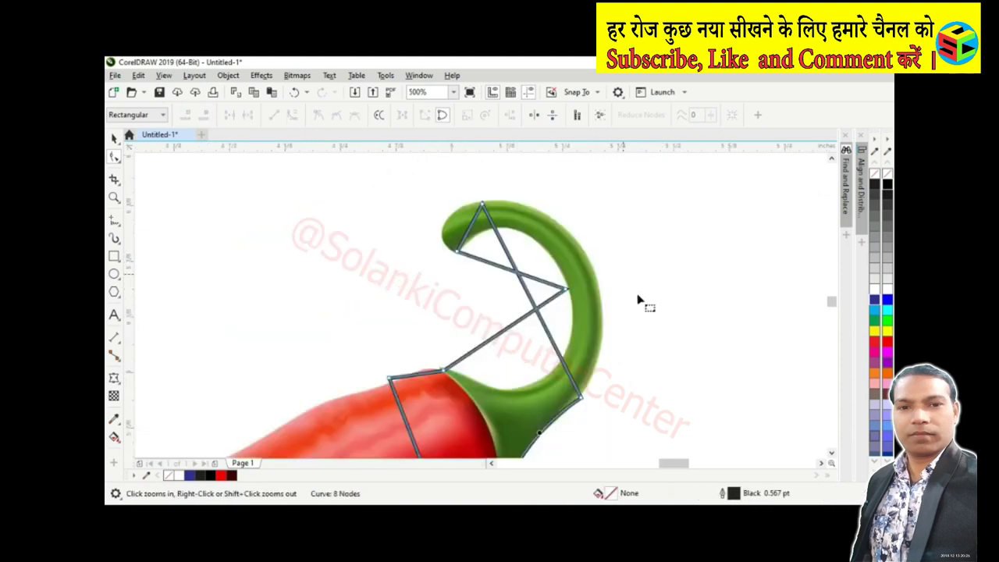
pyautogui.moveTo(536, 320)
pyautogui.mouseDown()
pyautogui.moveTo(576, 254)
pyautogui.moveTo(638, 298)
pyautogui.mouseUp()
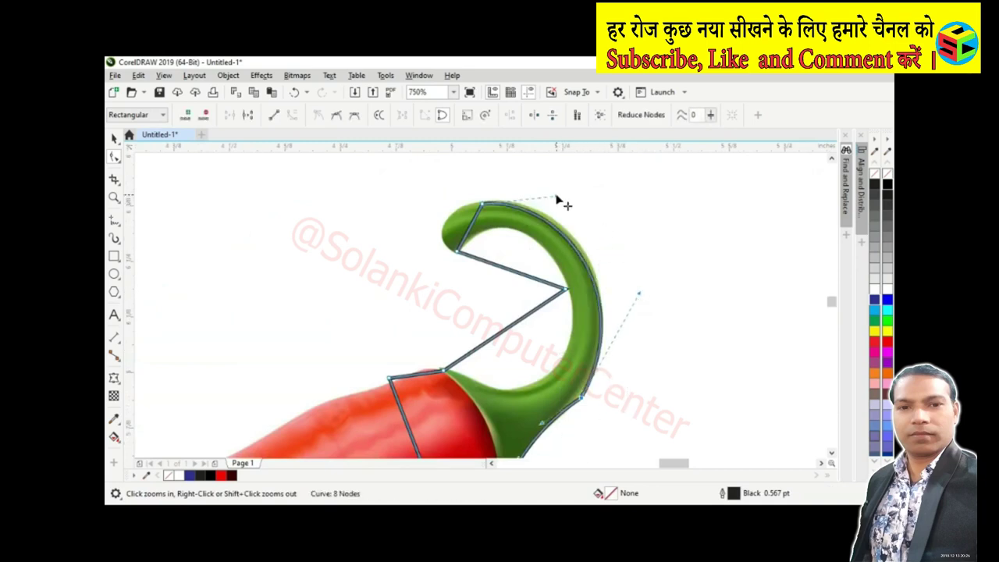
pyautogui.moveTo(556, 199); pyautogui.dragTo(565, 188)
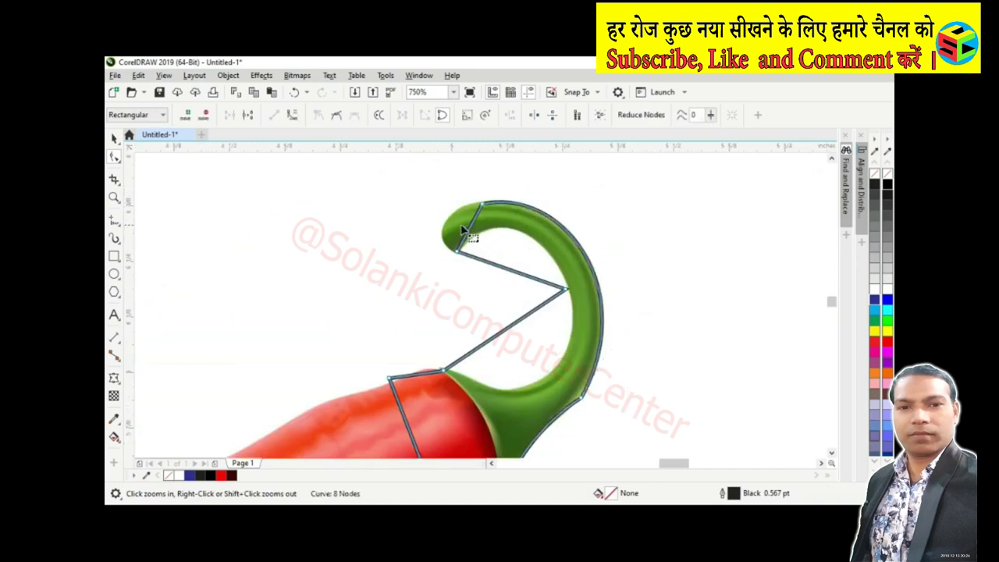
pyautogui.moveTo(462, 228); pyautogui.dragTo(442, 220)
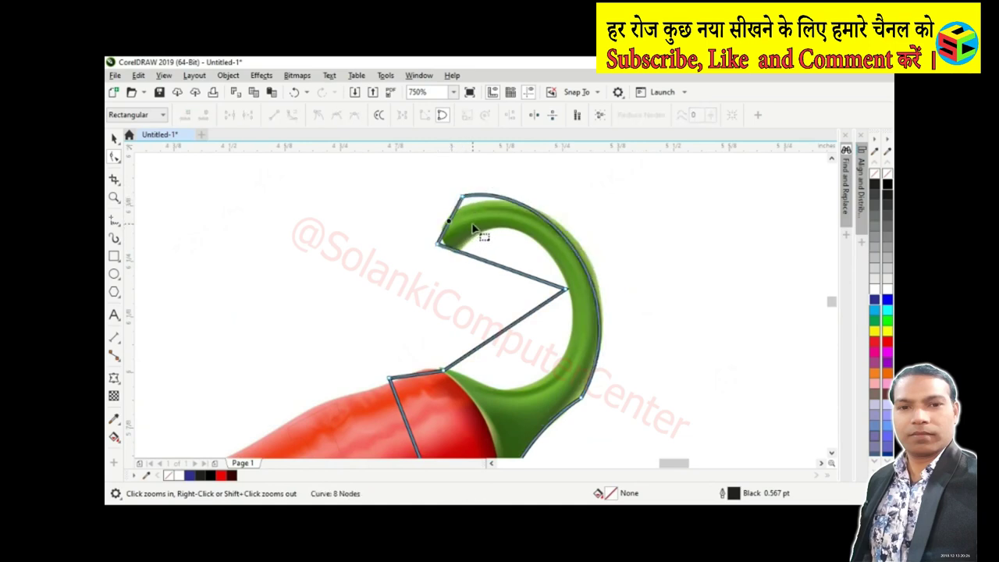
pyautogui.hotkey('ctrl', 'z')
pyautogui.click(291, 115)
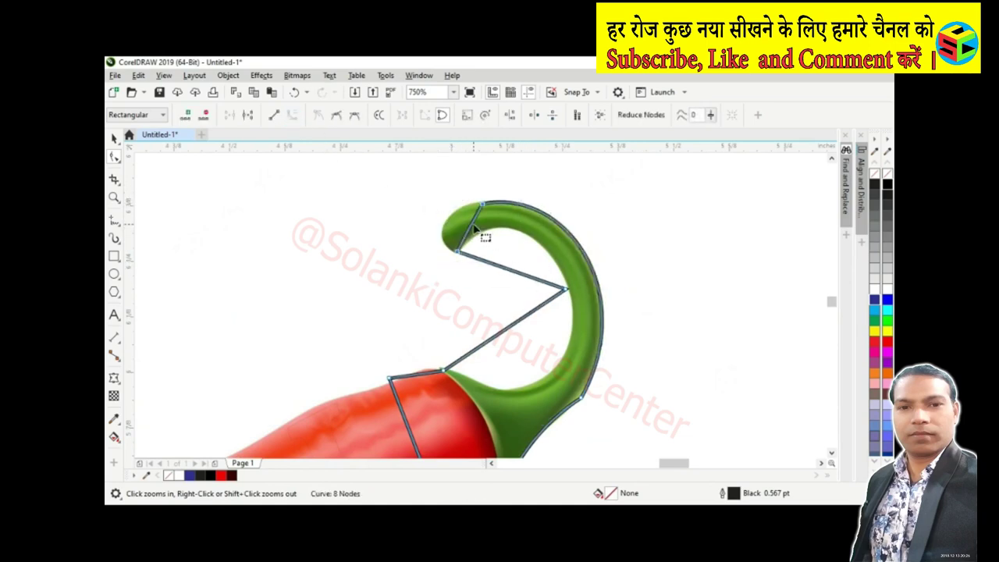
pyautogui.moveTo(474, 227)
pyautogui.mouseDown()
pyautogui.moveTo(454, 219)
pyautogui.moveTo(444, 228)
pyautogui.moveTo(446, 204)
pyautogui.mouseUp()
pyautogui.moveTo(438, 243); pyautogui.dragTo(443, 254)
pyautogui.moveTo(446, 205); pyautogui.dragTo(448, 208)
pyautogui.moveTo(529, 219); pyautogui.dragTo(529, 220)
# - Bend the inner segments so the outline follows the stem's inner curve
pyautogui.press('space')
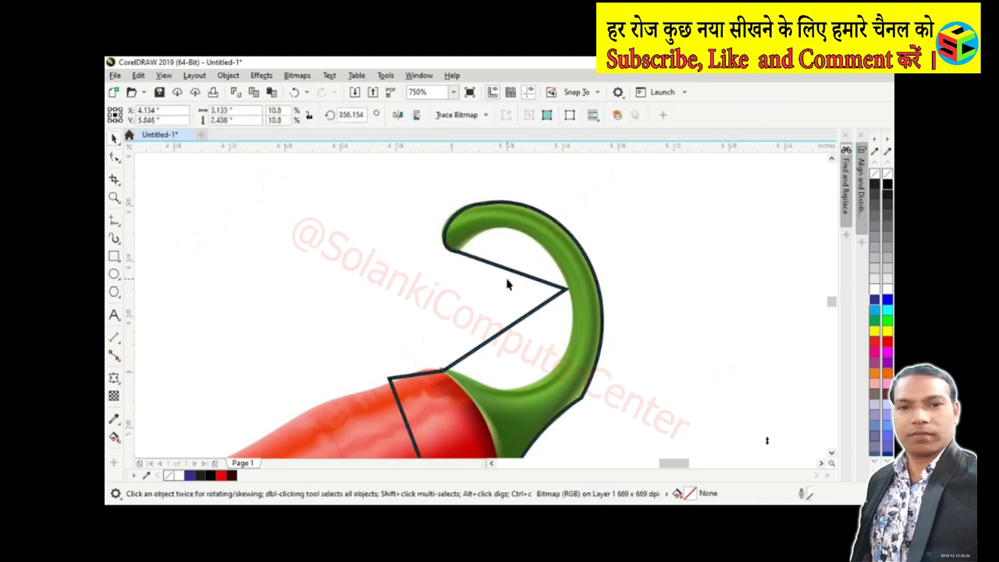
pyautogui.press('space')
pyautogui.moveTo(516, 272); pyautogui.dragTo(518, 233)
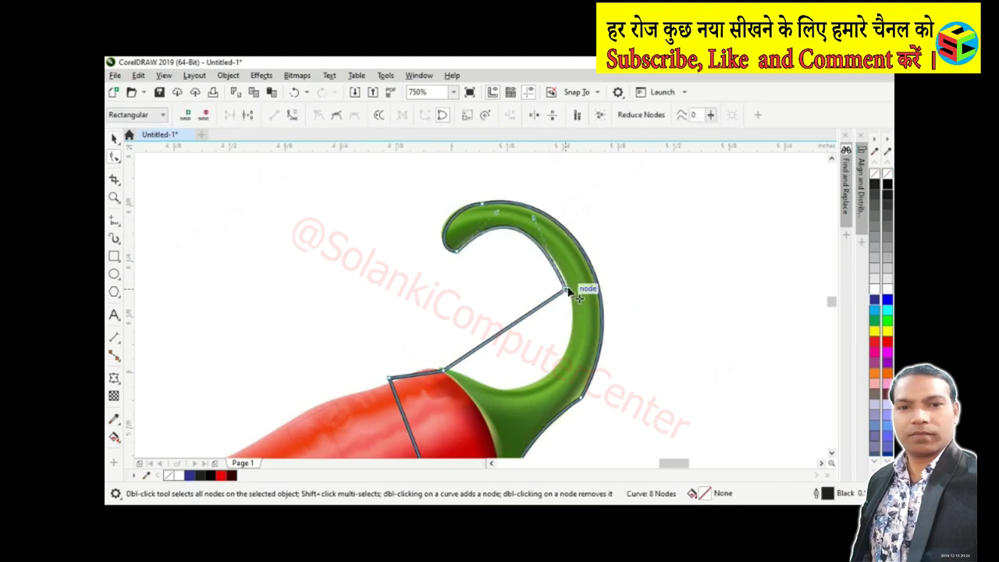
pyautogui.moveTo(571, 289); pyautogui.dragTo(577, 290)
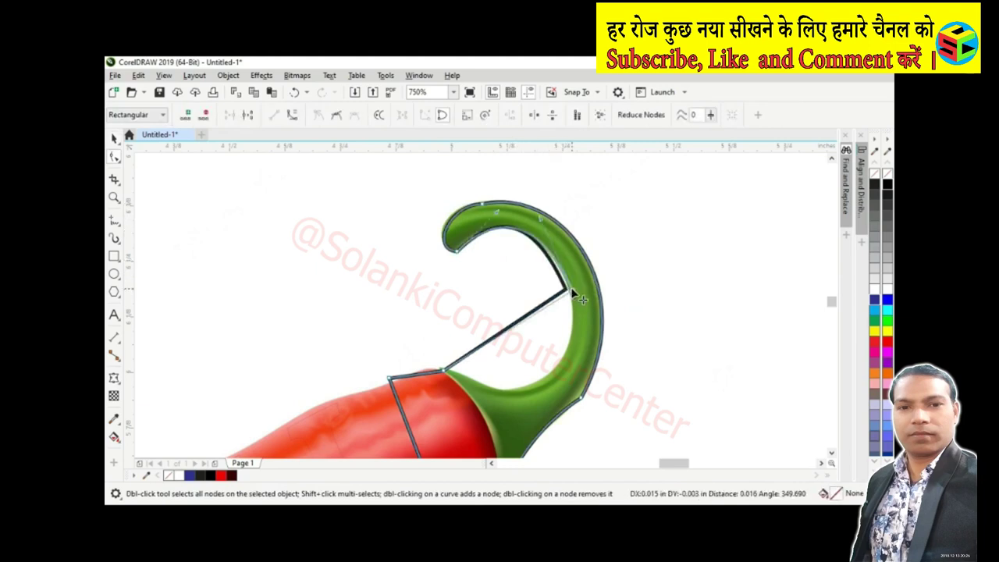
pyautogui.moveTo(497, 217); pyautogui.dragTo(499, 219)
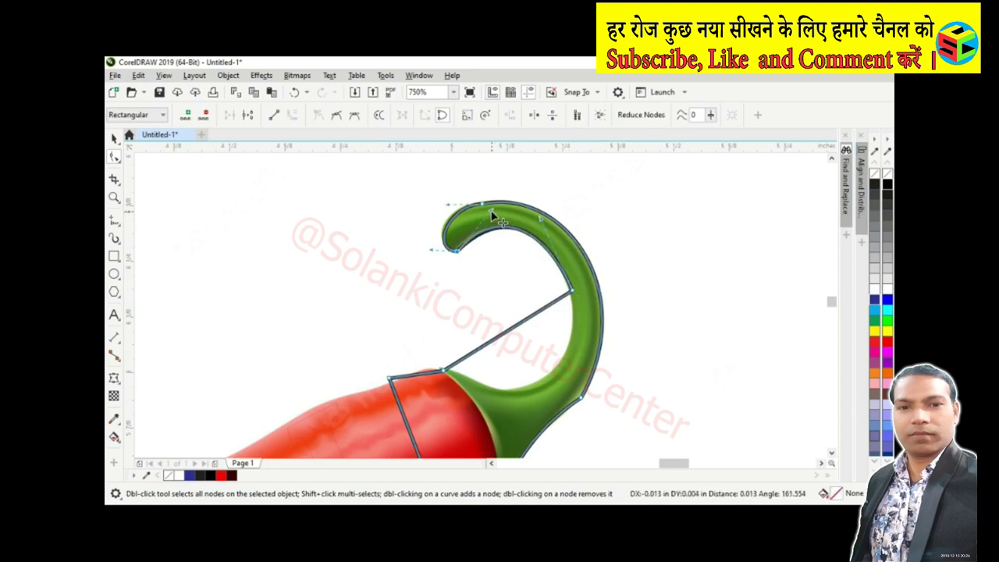
pyautogui.moveTo(505, 339); pyautogui.dragTo(521, 370)
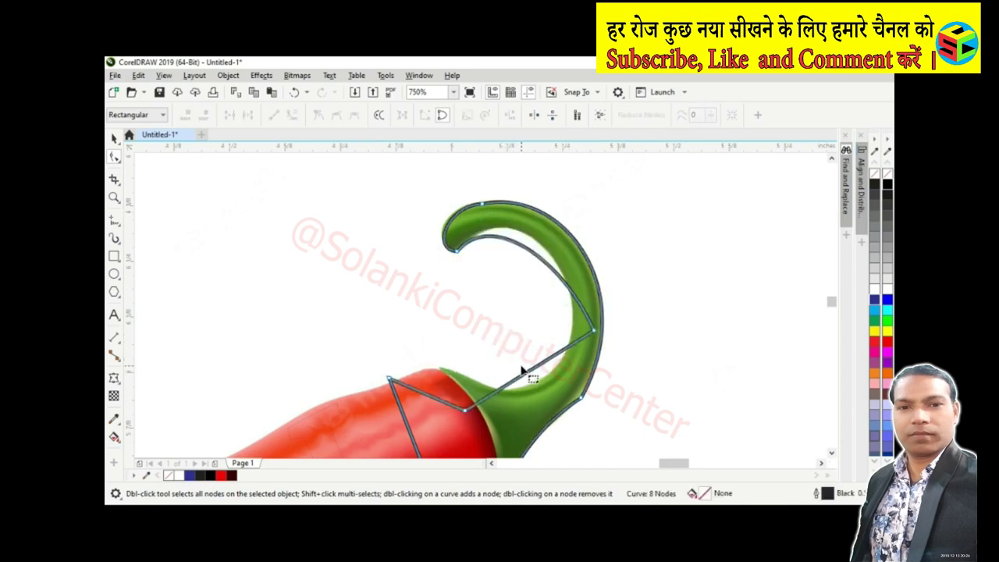
pyautogui.moveTo(414, 267); pyautogui.dragTo(618, 417)
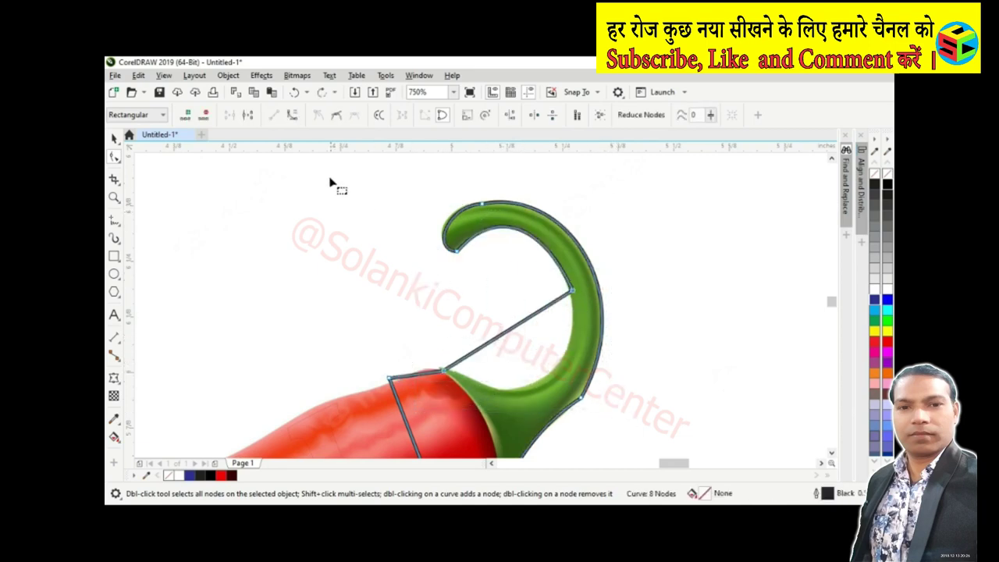
pyautogui.moveTo(509, 334); pyautogui.dragTo(546, 386)
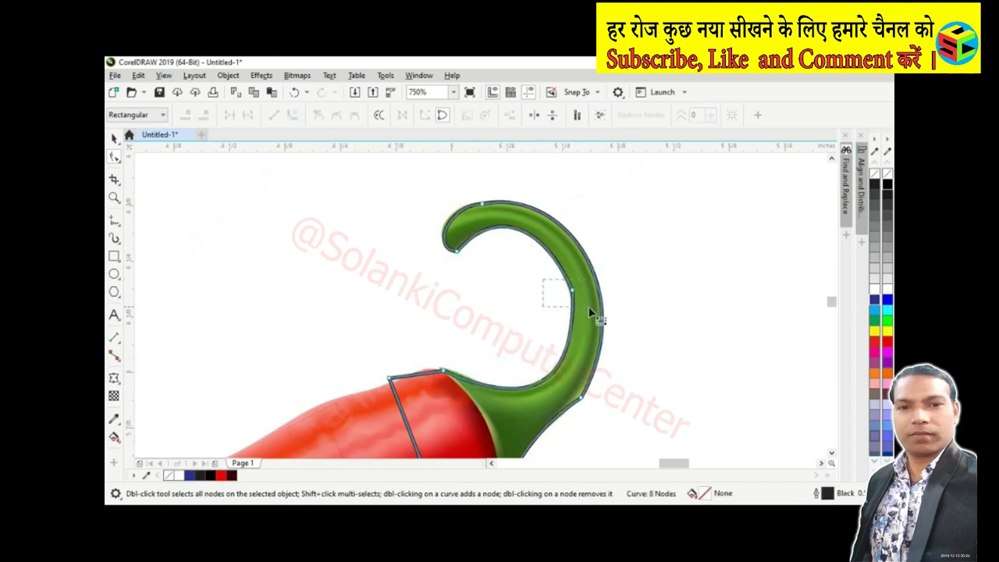
pyautogui.click(572, 289)
pyautogui.press('space')
# - PowerClip the chilli photo inside the traced stem outline
pyautogui.click(603, 270)
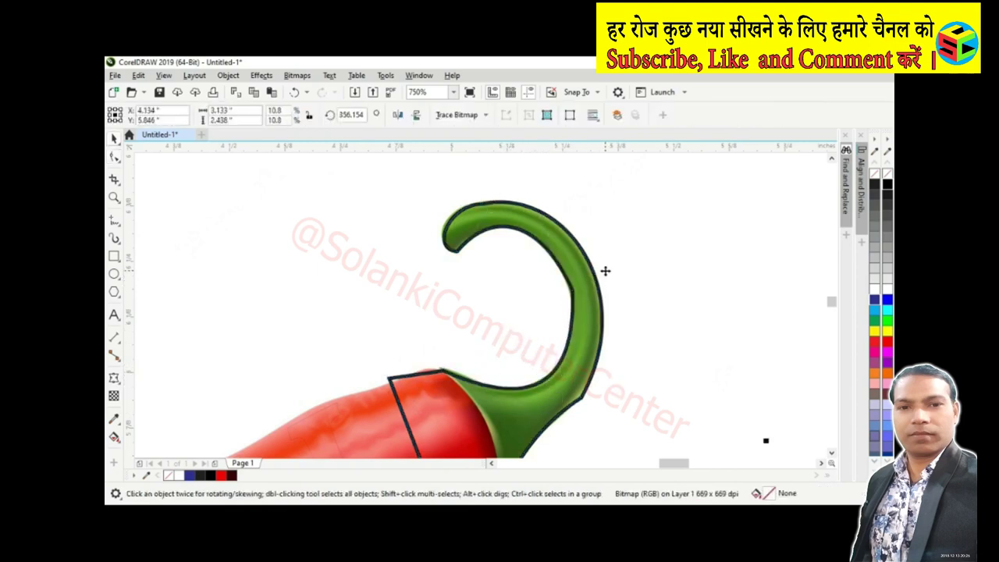
pyautogui.rightClick(605, 270)
pyautogui.click(649, 237)
pyautogui.rightClick(602, 238)
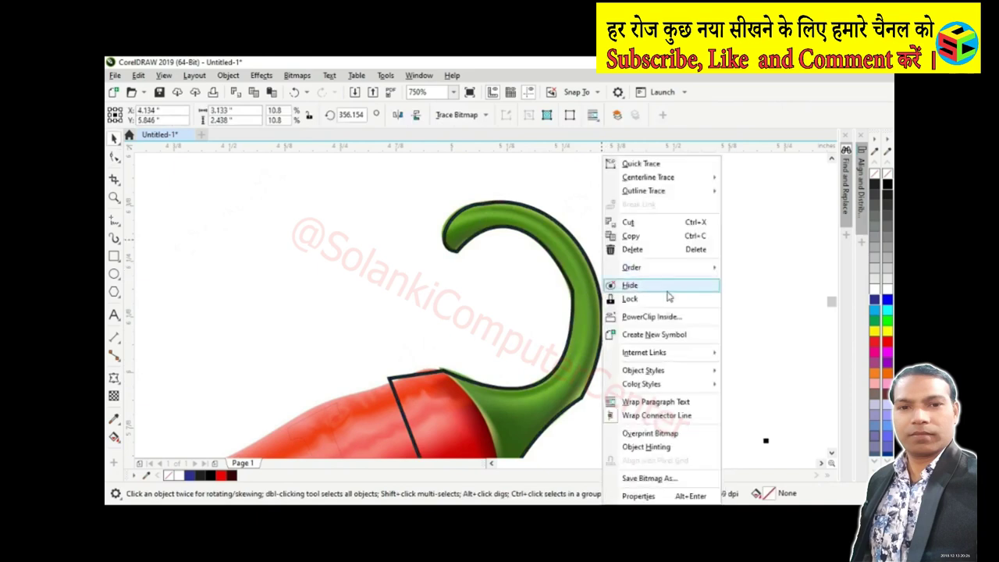
pyautogui.press('Escape')
pyautogui.press('Escape')
# - Remove the clipping outline's black stroke and make its nodes editable
pyautogui.click(593, 313)
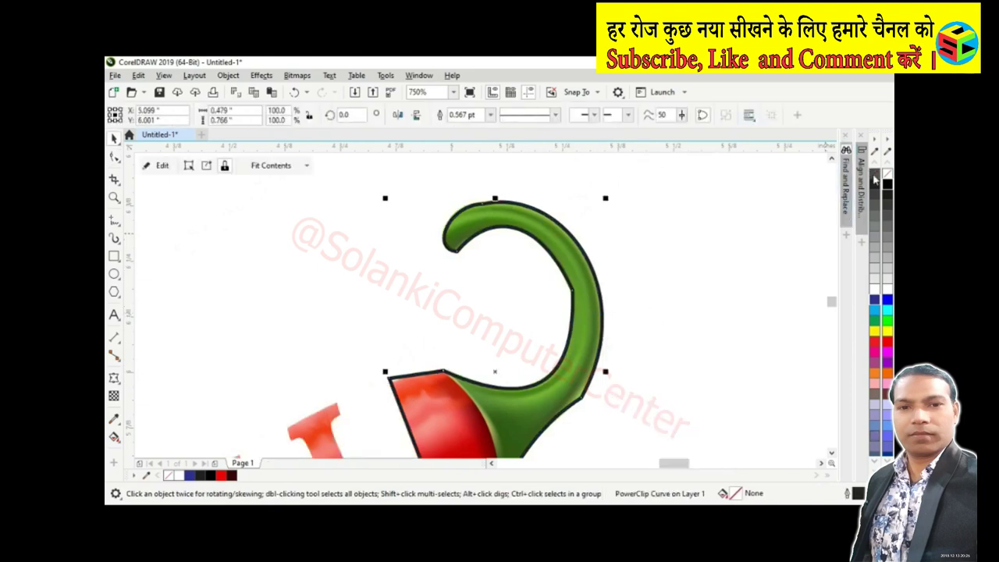
pyautogui.press('Delete')
pyautogui.click(603, 309)
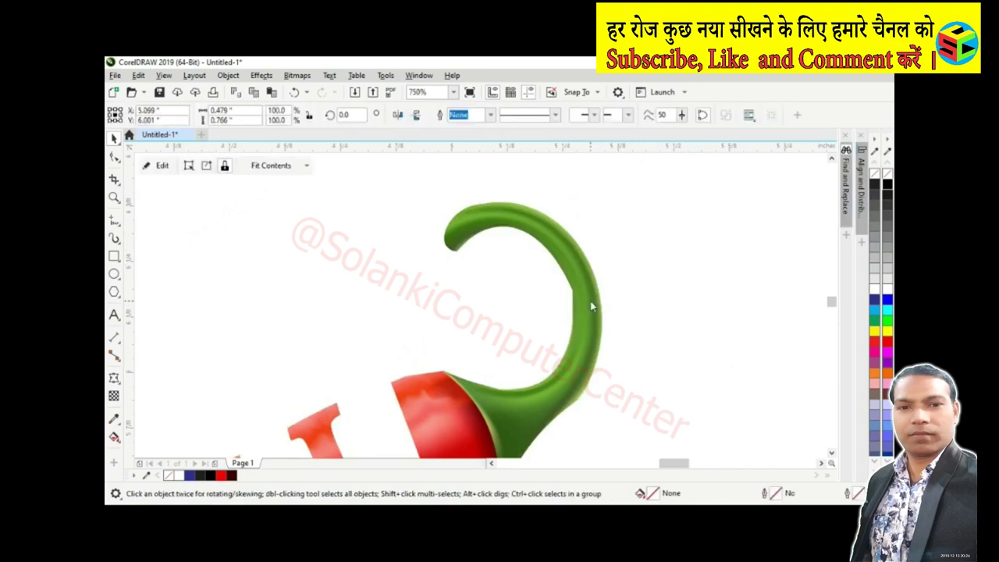
pyautogui.press('F10')
pyautogui.scroll(2, 528, 286)
pyautogui.click(622, 308)
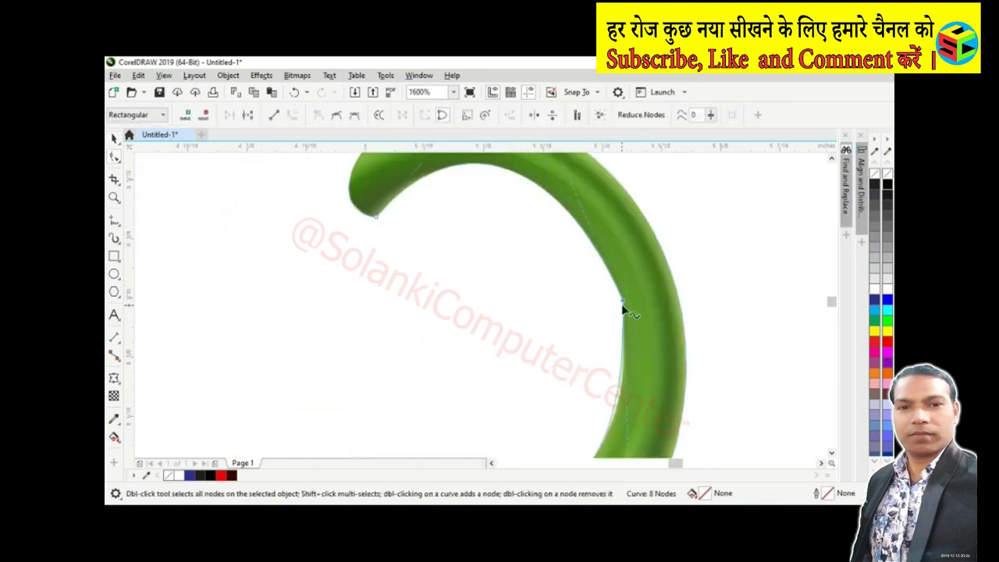
# - Select the stem's clipping outline and bulge its right edge to match the stem
pyautogui.scroll(-5, 631, 305)
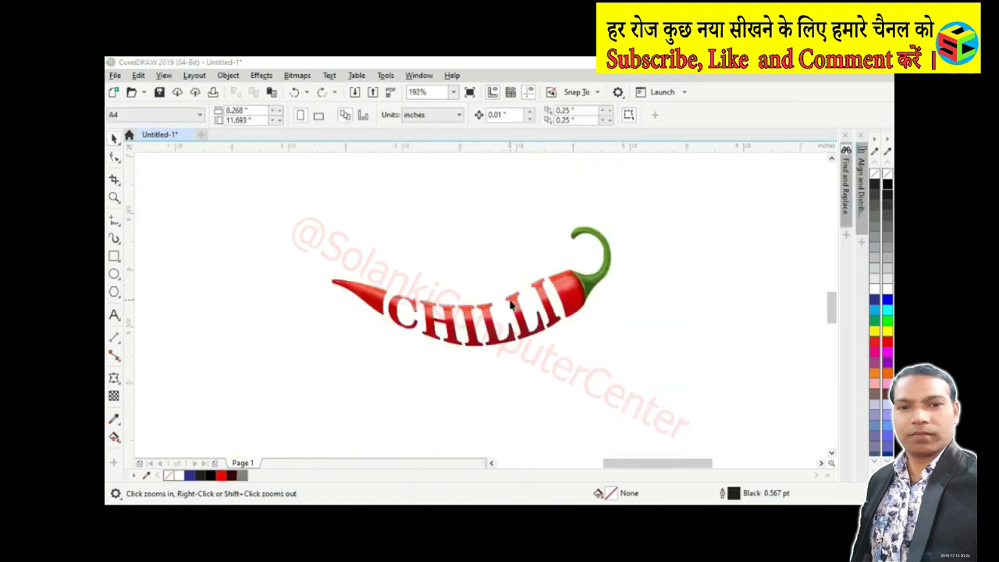
pyautogui.press('space')
pyautogui.click(567, 276)
pyautogui.scroll(3, 546, 278)
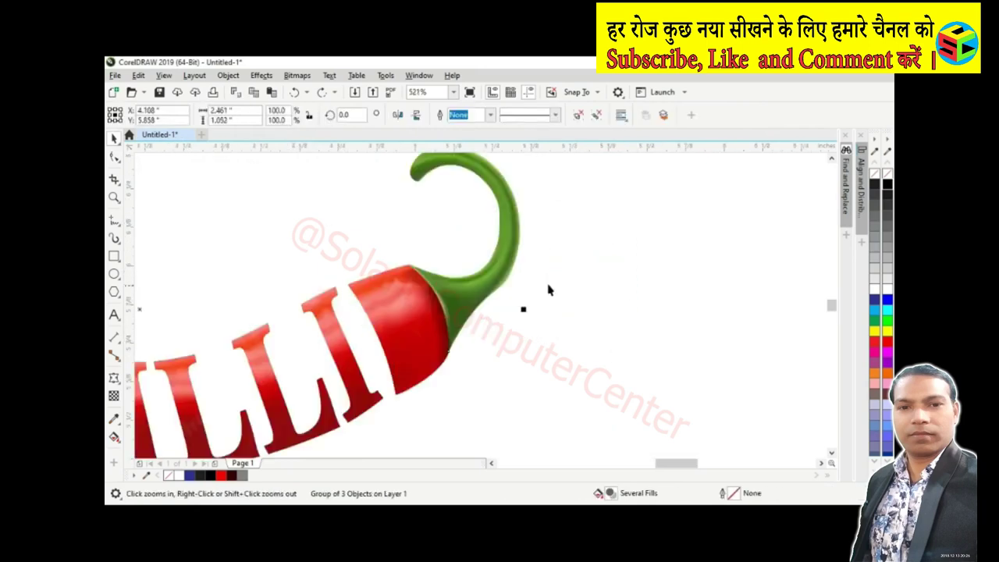
pyautogui.keyDown('ctrl'); pyautogui.click(521, 281); pyautogui.keyUp('ctrl')
pyautogui.press('F7')
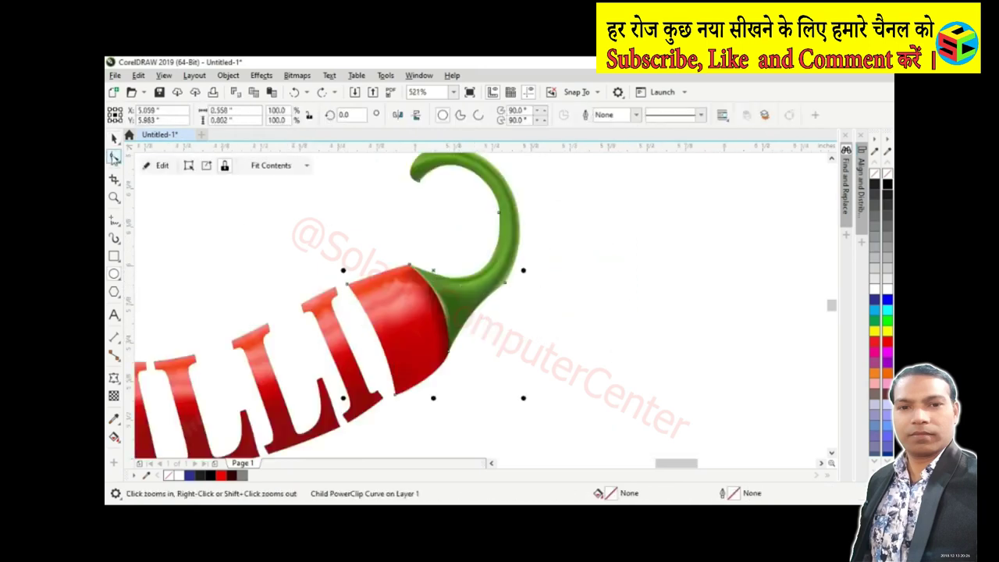
pyautogui.press('F10')
pyautogui.moveTo(312, 237); pyautogui.dragTo(625, 336)
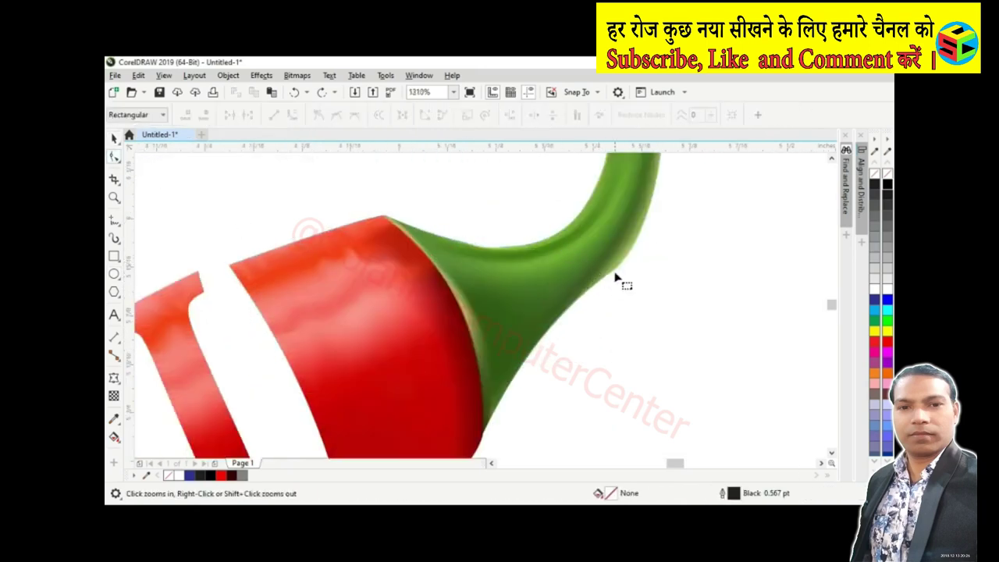
pyautogui.click(608, 283)
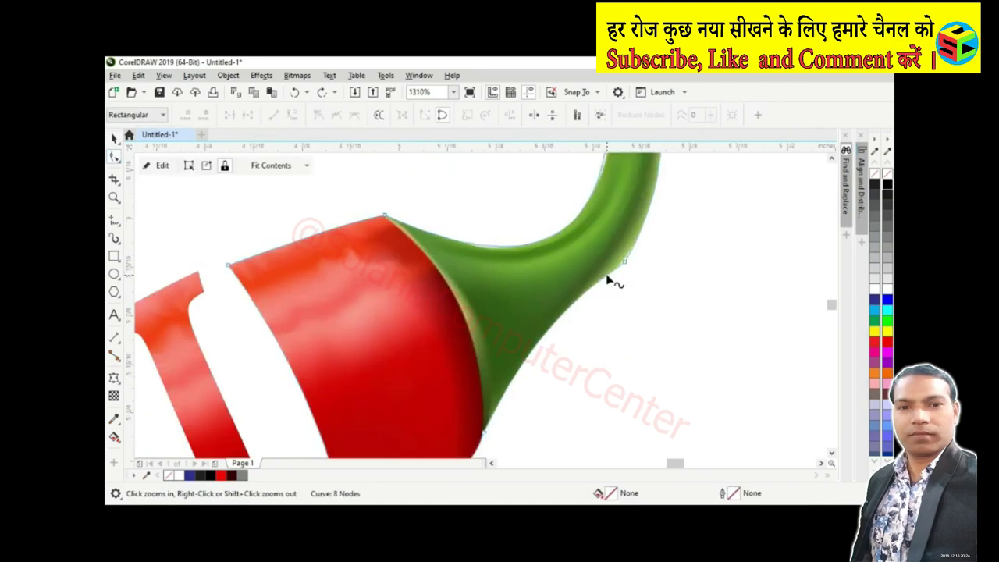
pyautogui.moveTo(617, 252); pyautogui.dragTo(640, 267)
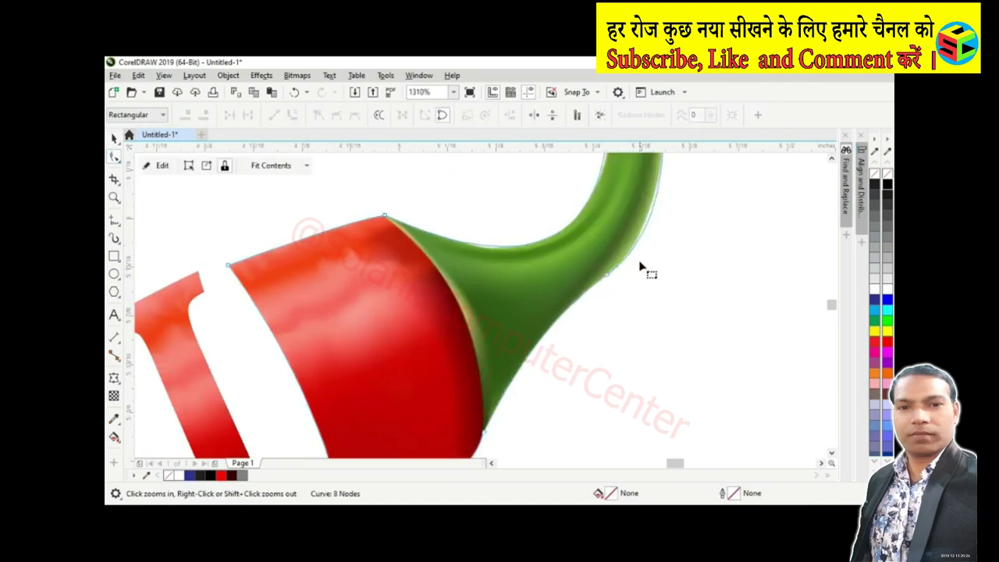
# - Adjust a node handle so the clipping outline follows the stem's curl
pyautogui.scroll(-3, 640, 267)
pyautogui.scroll(2, 695, 308)
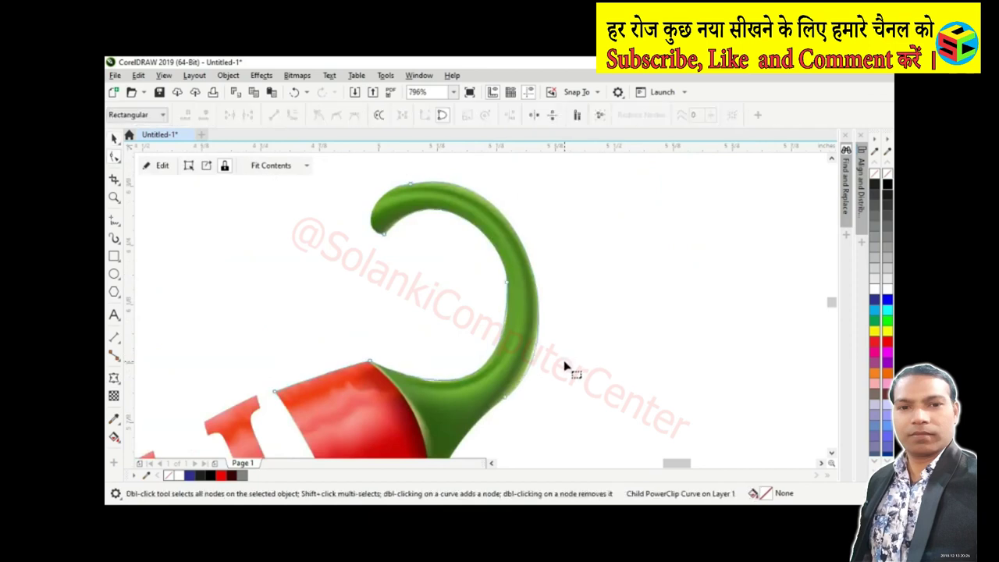
pyautogui.moveTo(484, 425); pyautogui.dragTo(503, 428)
pyautogui.moveTo(574, 351); pyautogui.dragTo(569, 352)
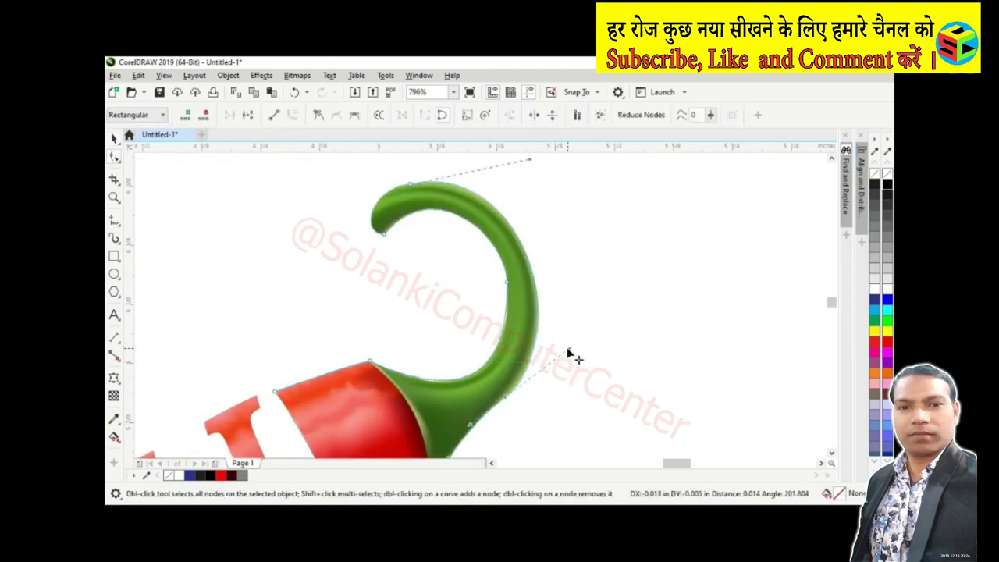
pyautogui.press('space')
pyautogui.scroll(-2, 564, 341)
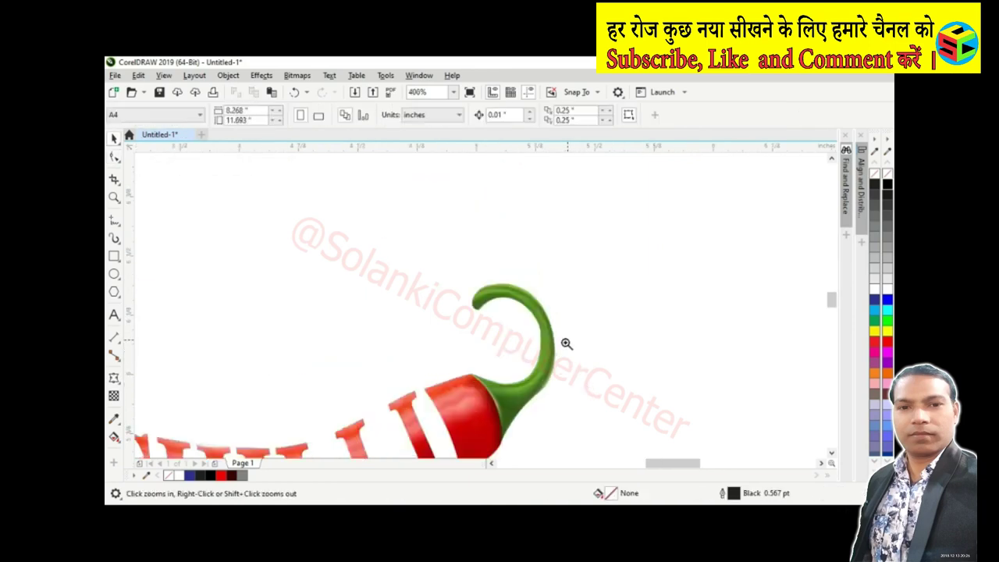
pyautogui.scroll(4, 397, 379)
pyautogui.press('space')
pyautogui.click(314, 306)
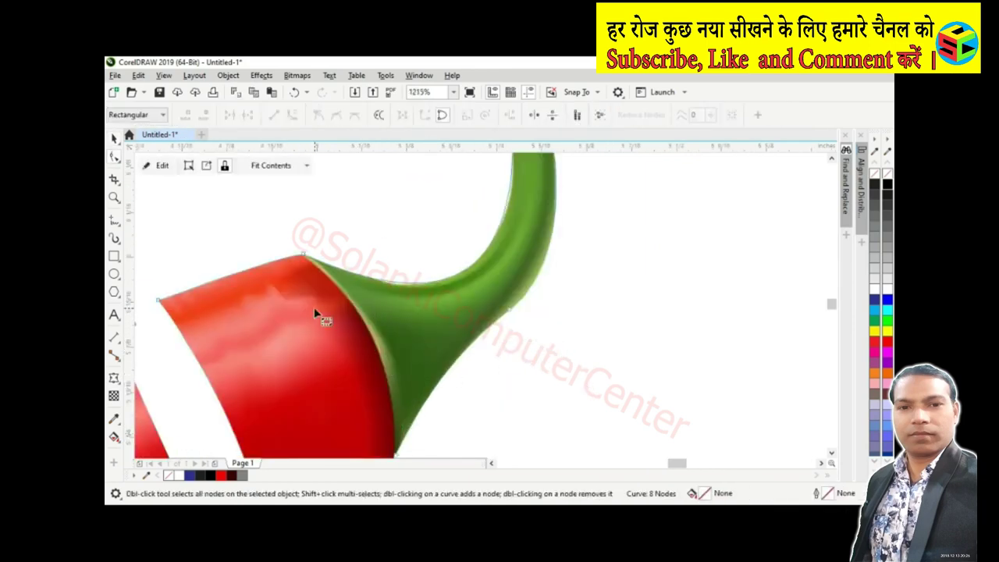
# - Zoom in and out to check the fitted stem outline against the whole chilli
pyautogui.scroll(1, 226, 309)
pyautogui.press('z')
pyautogui.scroll(-2, 234, 312)
pyautogui.scroll(-1, 307, 296)
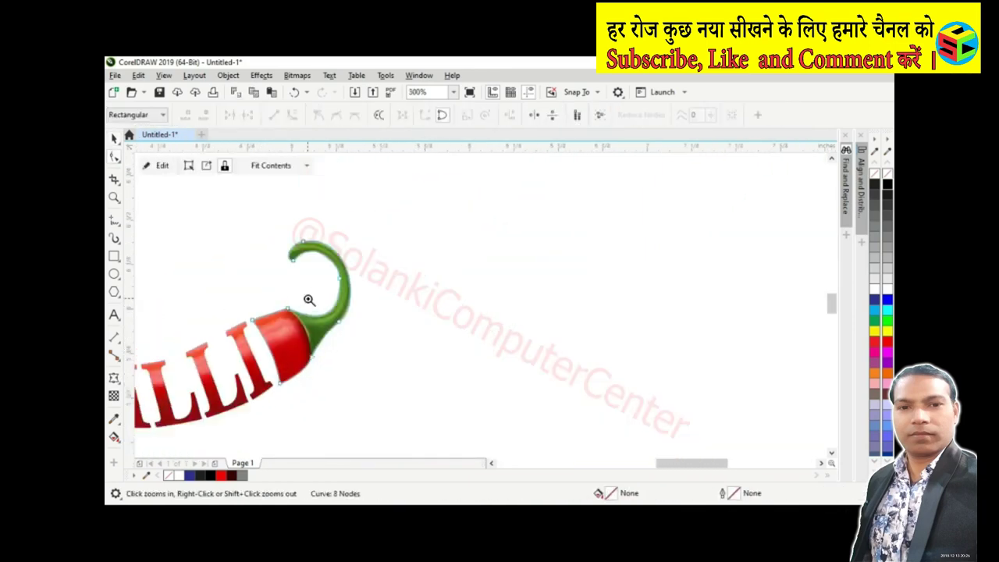
pyautogui.scroll(3, 421, 266)
pyautogui.scroll(-2, 422, 266)
pyautogui.scroll(-2, 446, 263)
pyautogui.press('space')
pyautogui.scroll(-1, 529, 315)
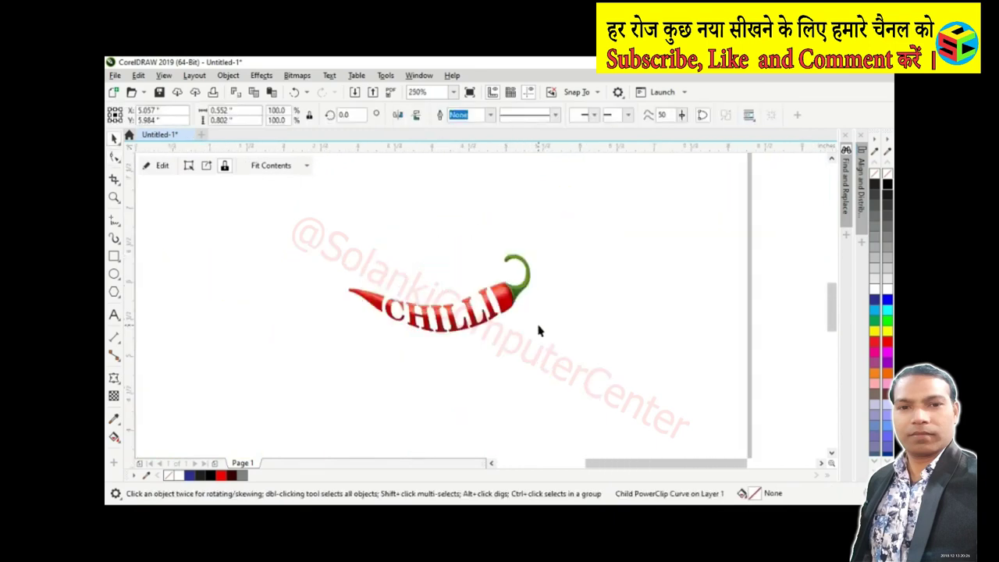
pyautogui.moveTo(573, 356); pyautogui.dragTo(251, 217)
# - Draw a rectangle covering the chilli artwork and delete the flame image
pyautogui.click(114, 255)
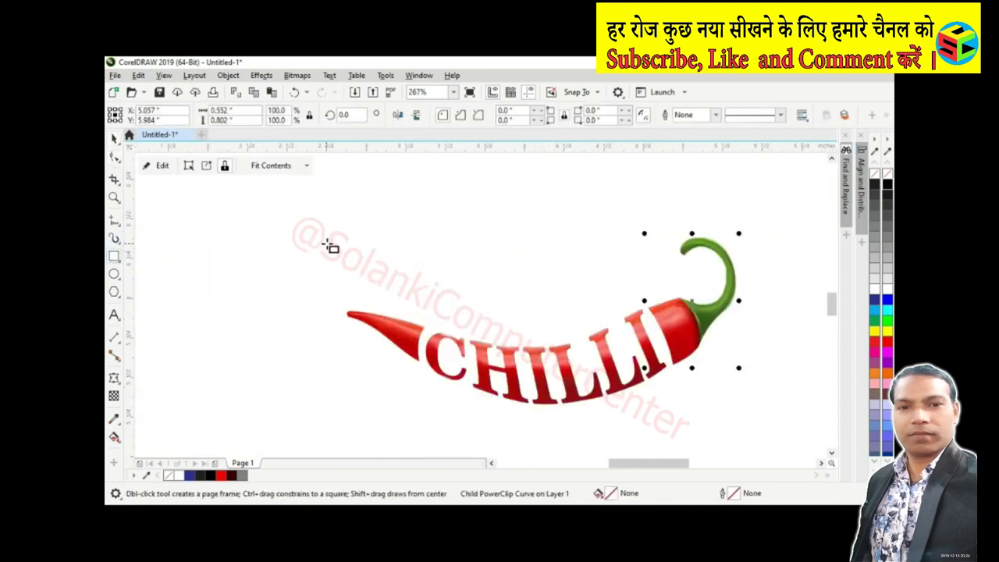
pyautogui.moveTo(312, 191); pyautogui.dragTo(780, 421)
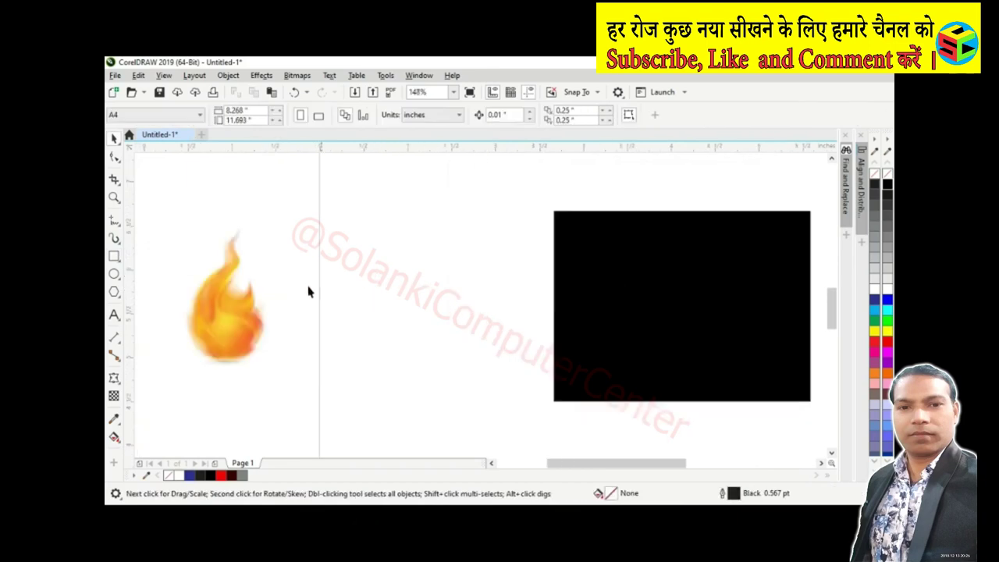
pyautogui.click(223, 292)
pyautogui.press('Delete')
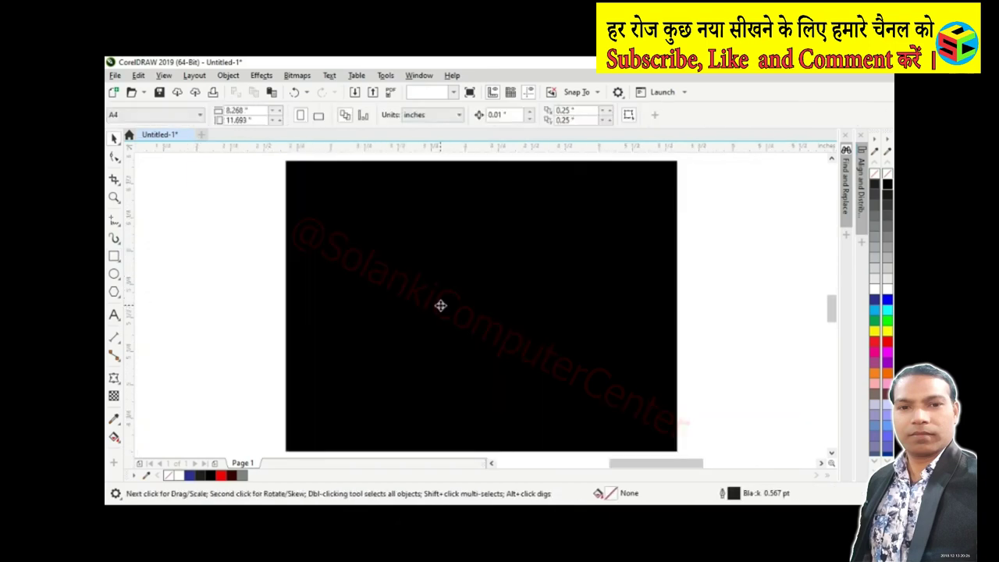
# - Send the black rectangle to the back, nudge it into place, and zoom in
pyautogui.click(440, 305)
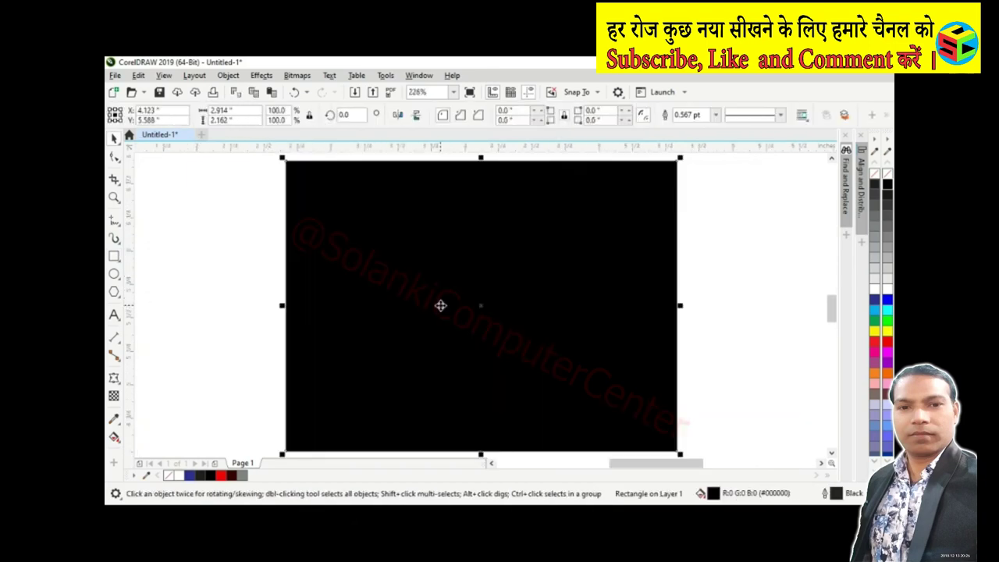
pyautogui.hotkey('shift', 'pagedown')
pyautogui.moveTo(637, 355); pyautogui.dragTo(646, 349)
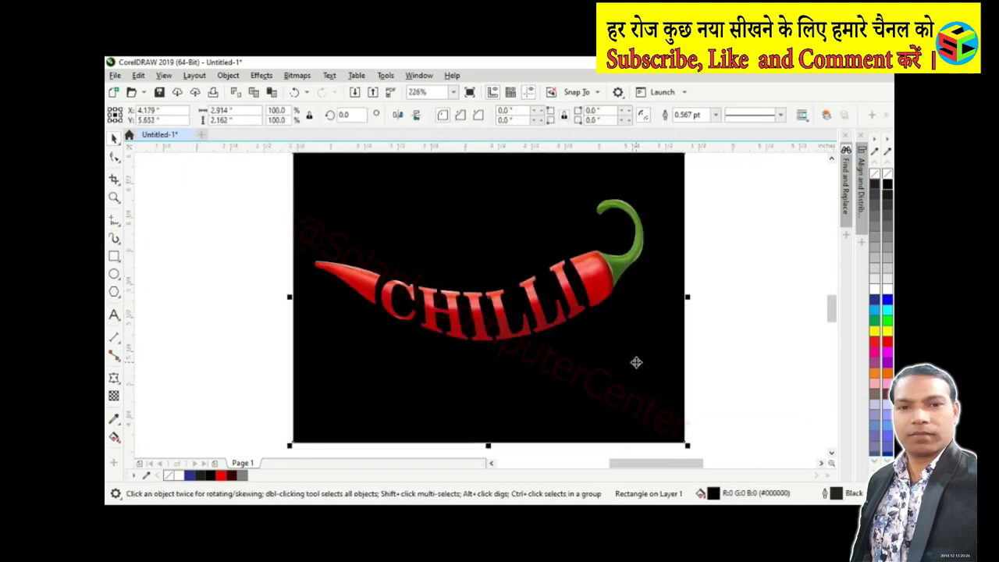
pyautogui.click(479, 309)
pyautogui.press('z')
pyautogui.click(428, 317)
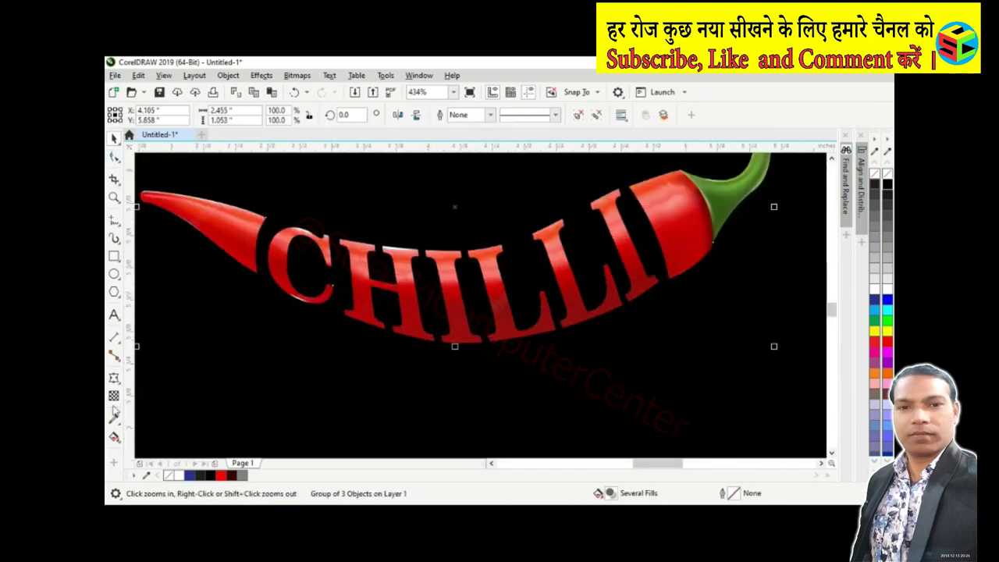
# - Reshape the top edge of the CHILLI text envelope near the C
pyautogui.click(114, 378)
pyautogui.click(355, 273)
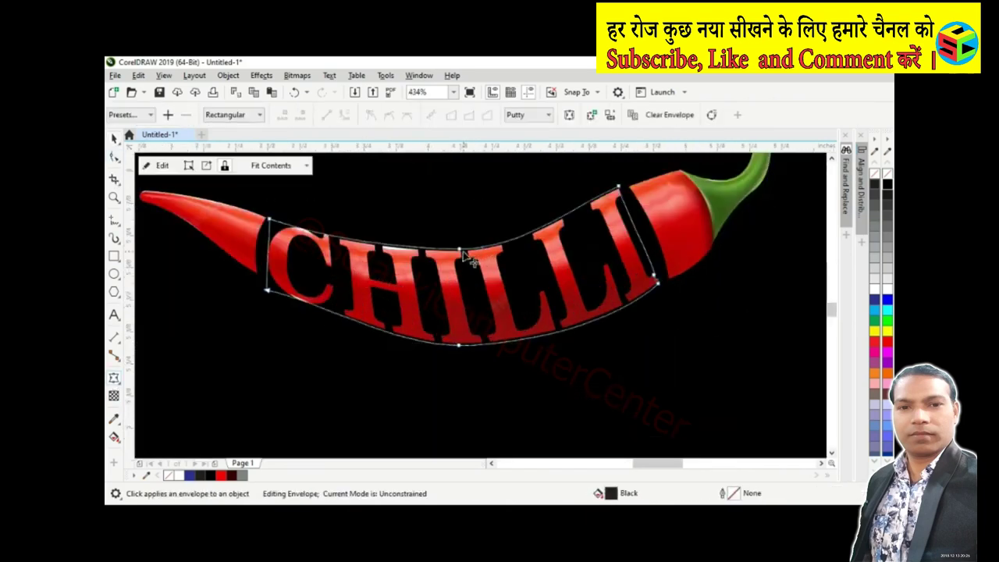
pyautogui.scroll(2, 465, 256)
pyautogui.click(494, 270)
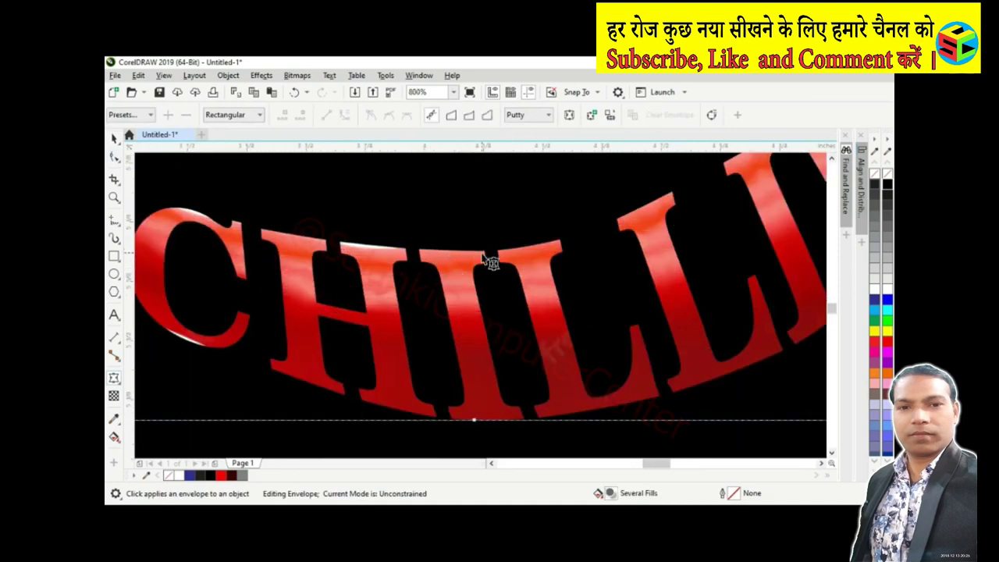
pyautogui.moveTo(490, 261); pyautogui.dragTo(476, 269)
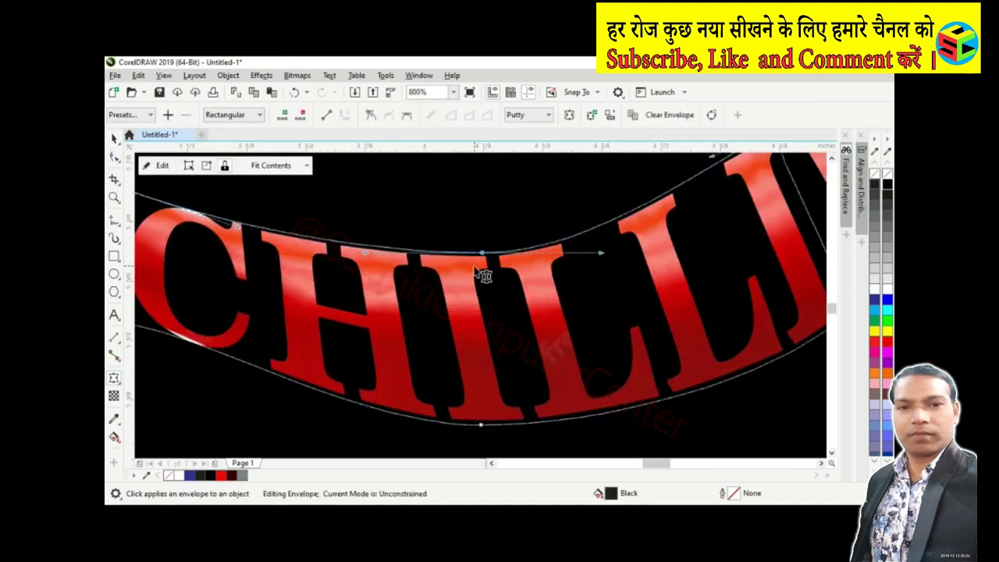
pyautogui.scroll(-3, 449, 255)
pyautogui.scroll(3, 227, 343)
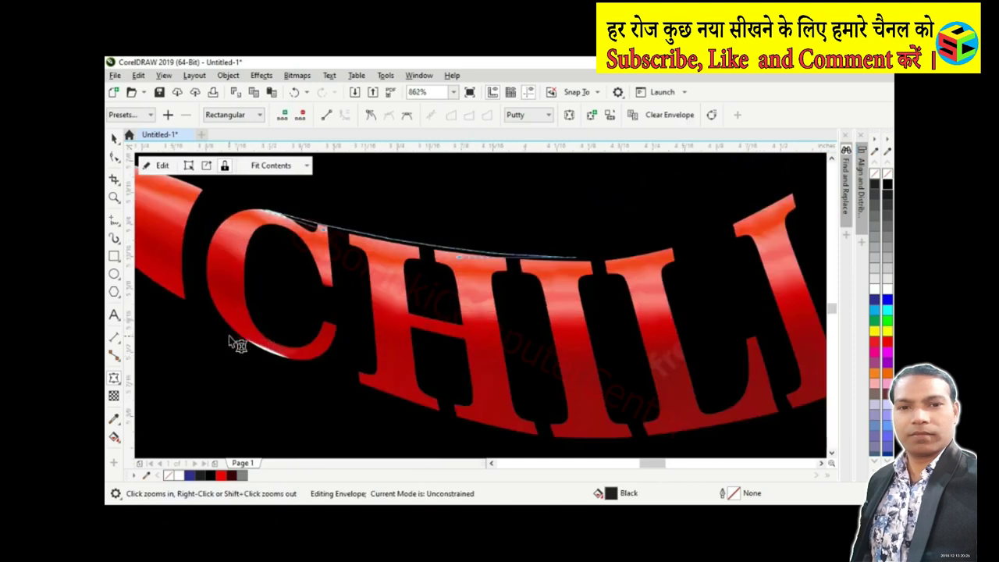
# - Adjust the lower-left envelope node of the CHILLI text and finish the envelope edit
pyautogui.click(236, 332)
pyautogui.click(205, 333)
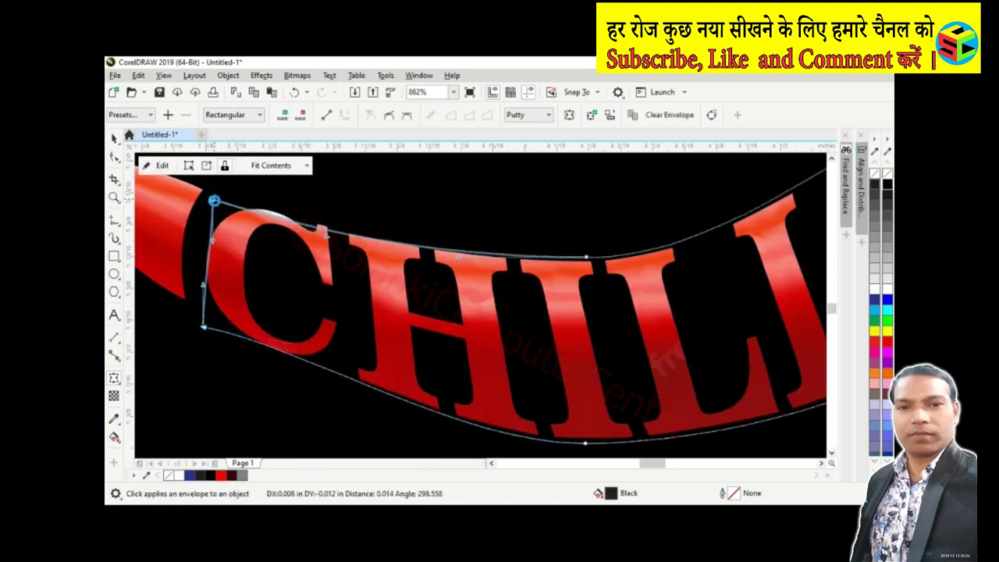
pyautogui.press('space')
pyautogui.scroll(-3, 356, 268)
pyautogui.scroll(-2, 357, 267)
pyautogui.scroll(2, 435, 260)
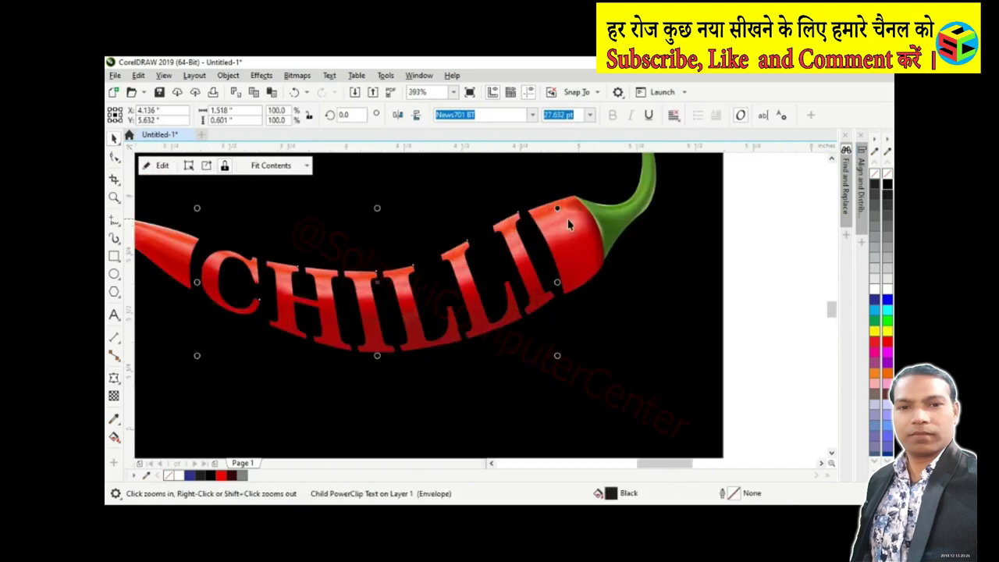
pyautogui.click(524, 242)
pyautogui.scroll(4, 524, 243)
pyautogui.press('F10')
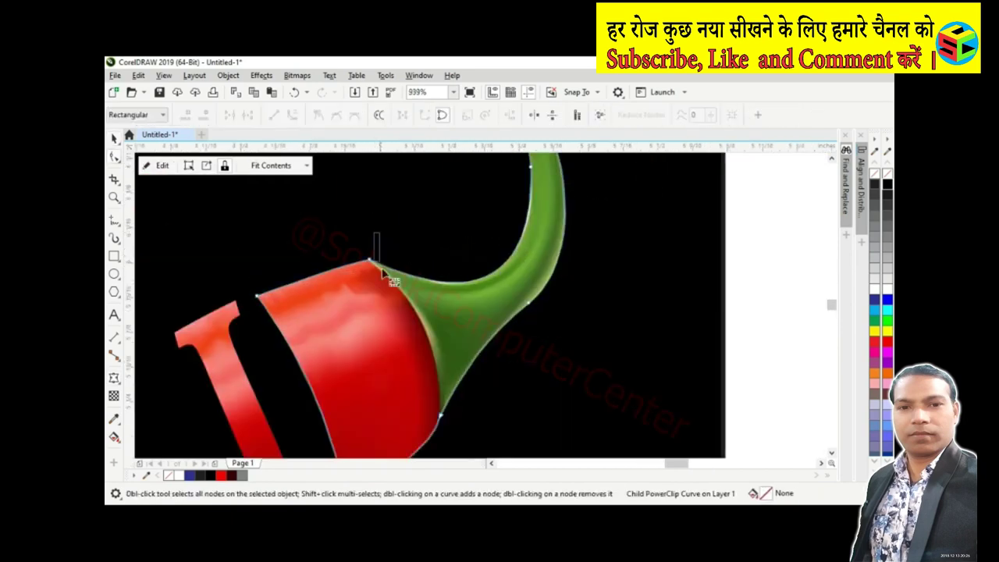
pyautogui.click(383, 272)
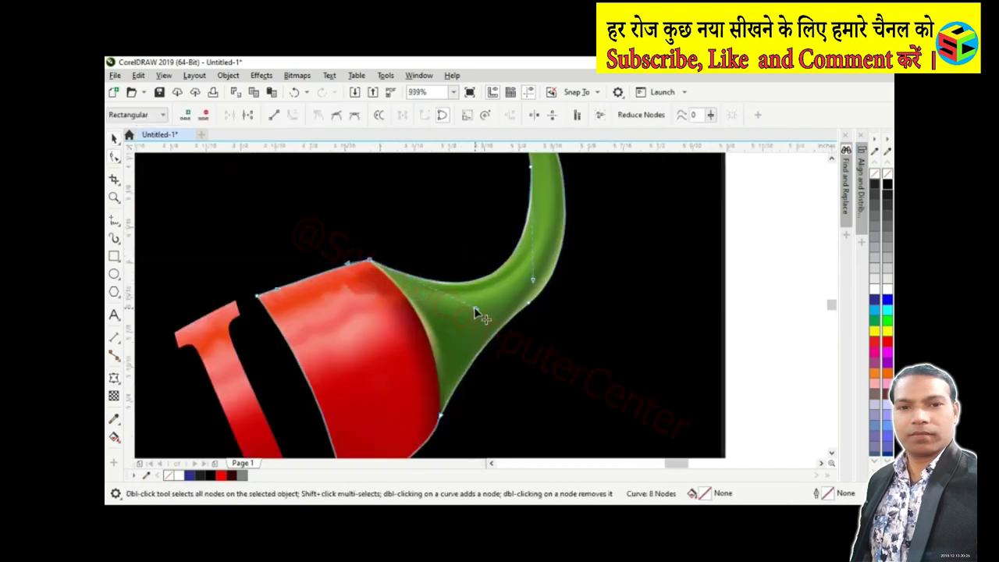
pyautogui.press('space')
pyautogui.scroll(-3, 704, 335)
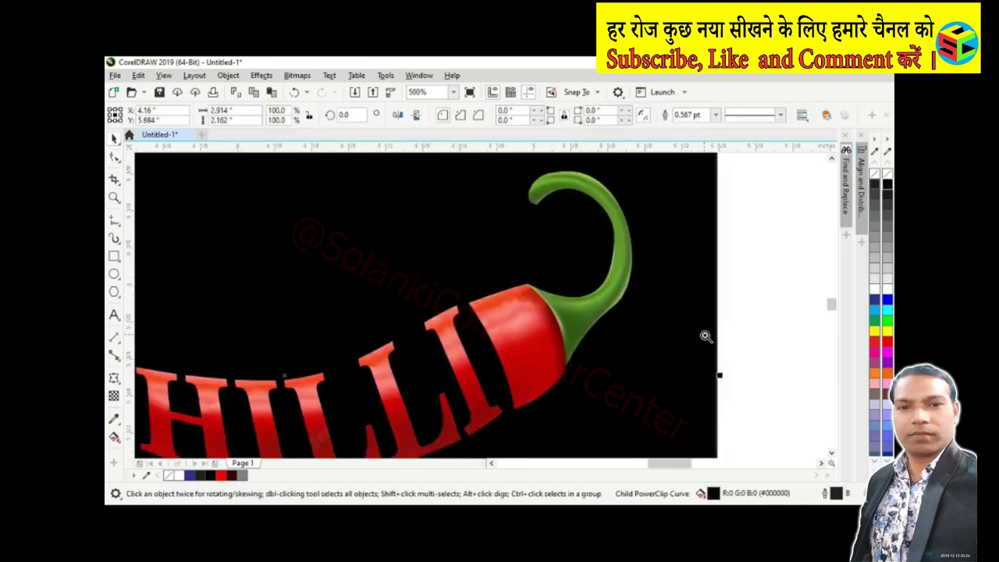
pyautogui.scroll(1, 705, 336)
pyautogui.moveTo(488, 205); pyautogui.dragTo(474, 265)
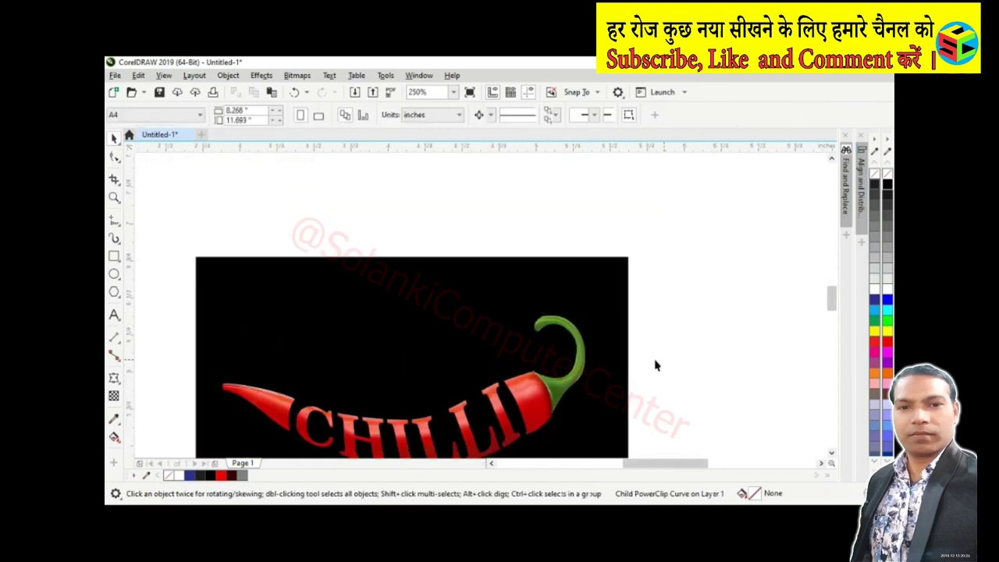
pyautogui.press('z')
pyautogui.moveTo(640, 326); pyautogui.dragTo(520, 389)
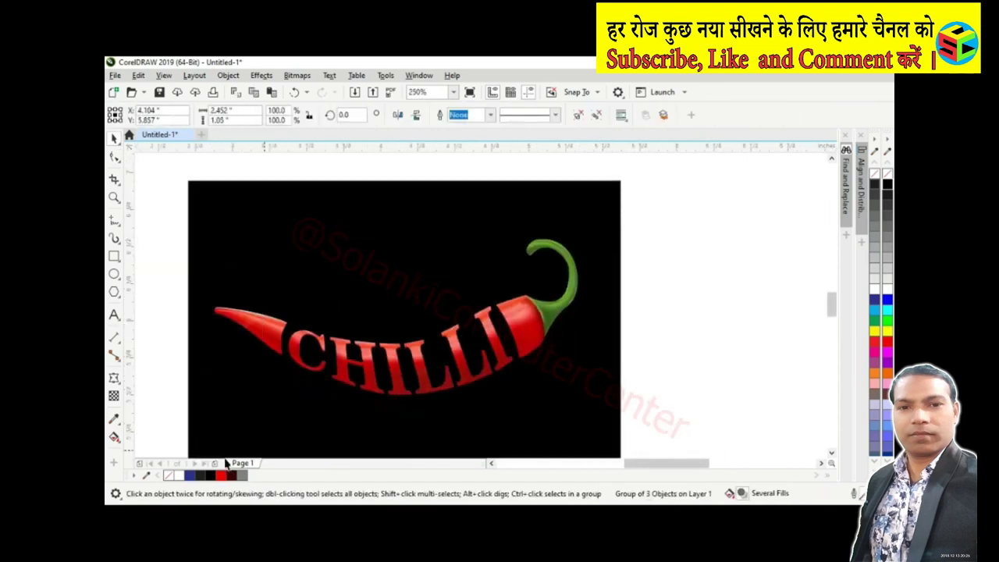
pyautogui.press('z')
pyautogui.moveTo(222, 415); pyautogui.dragTo(617, 219)
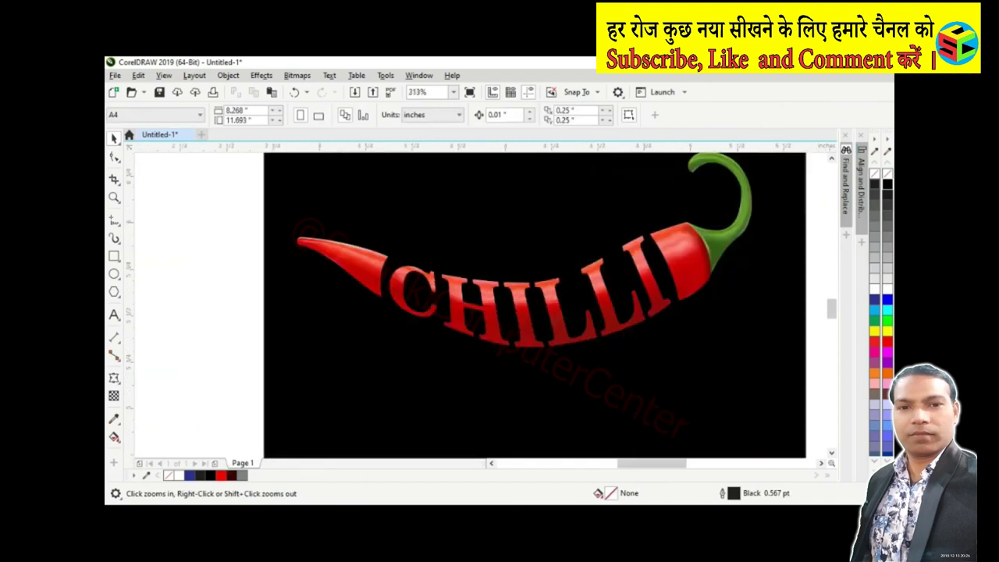
# - Draw a thin ellipse below the text, fill it 10% black, remove its outline, convert to bitmap
pyautogui.click(115, 274)
pyautogui.moveTo(451, 350); pyautogui.dragTo(637, 378)
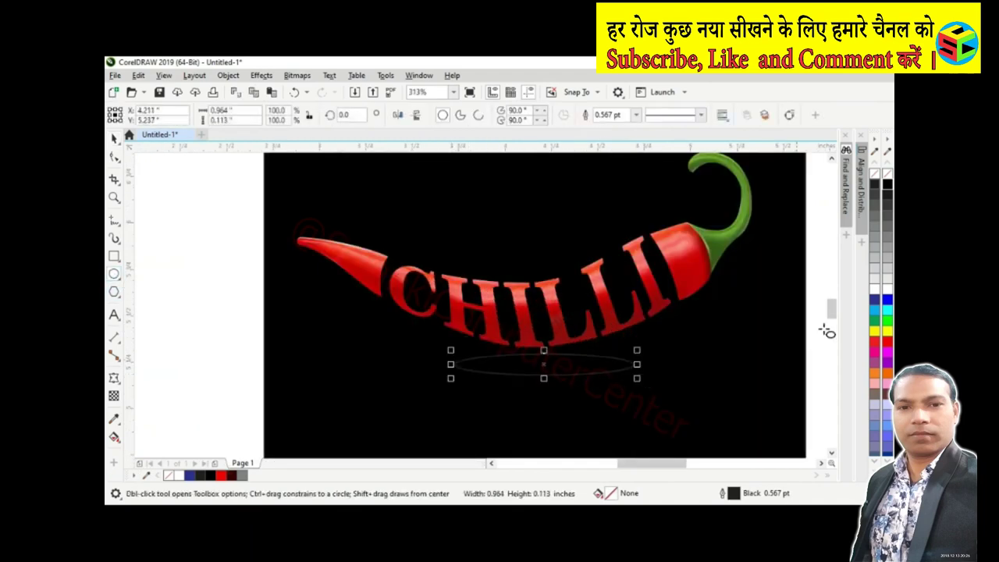
pyautogui.click(874, 281)
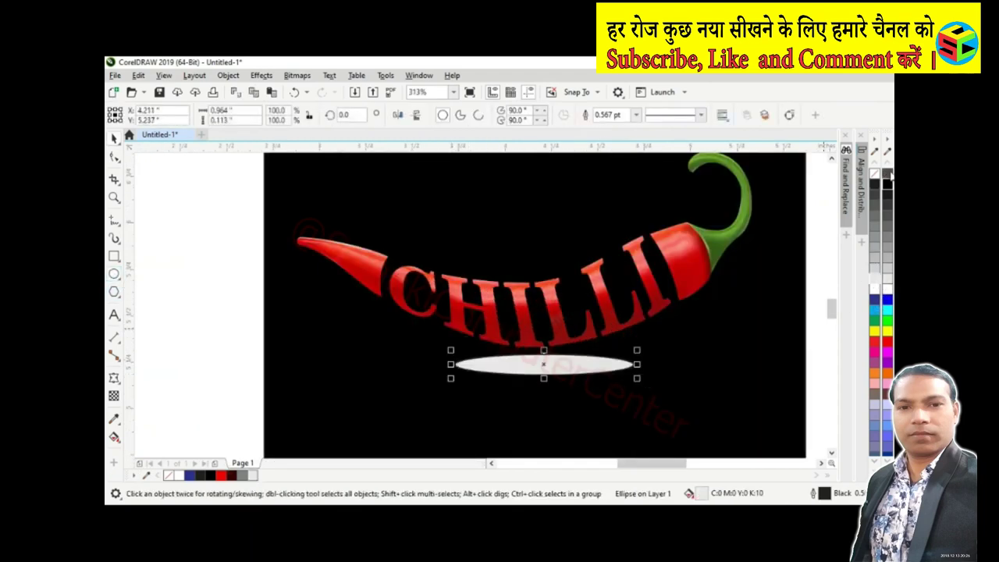
pyautogui.rightClick(874, 174)
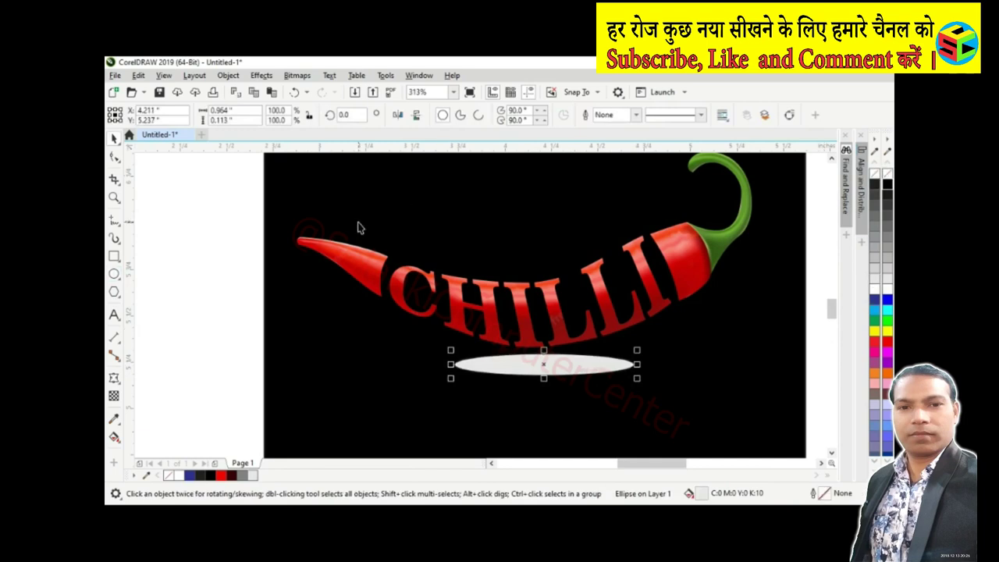
pyautogui.click(297, 75)
pyautogui.click(316, 86)
pyautogui.click(261, 75)
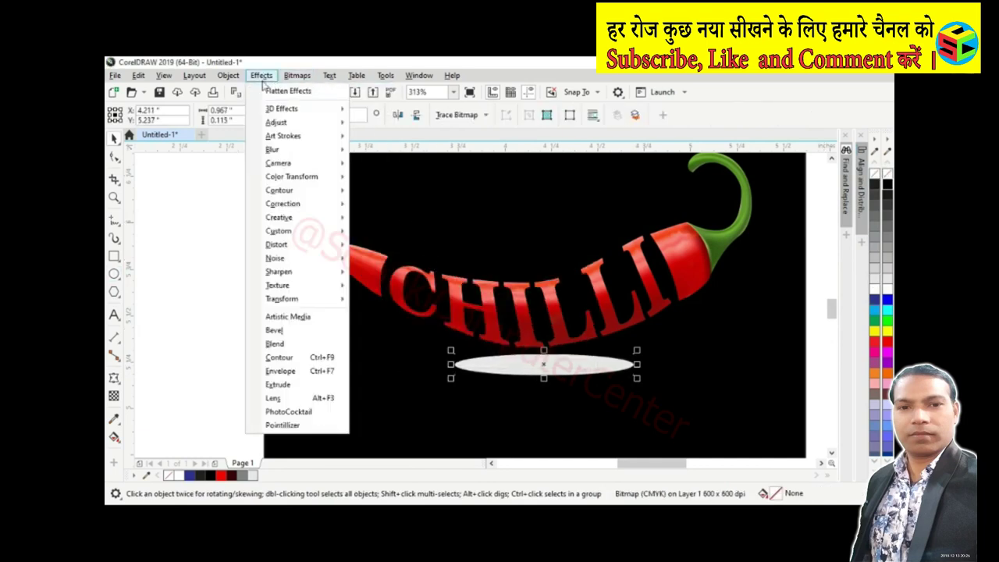
pyautogui.click(254, 94)
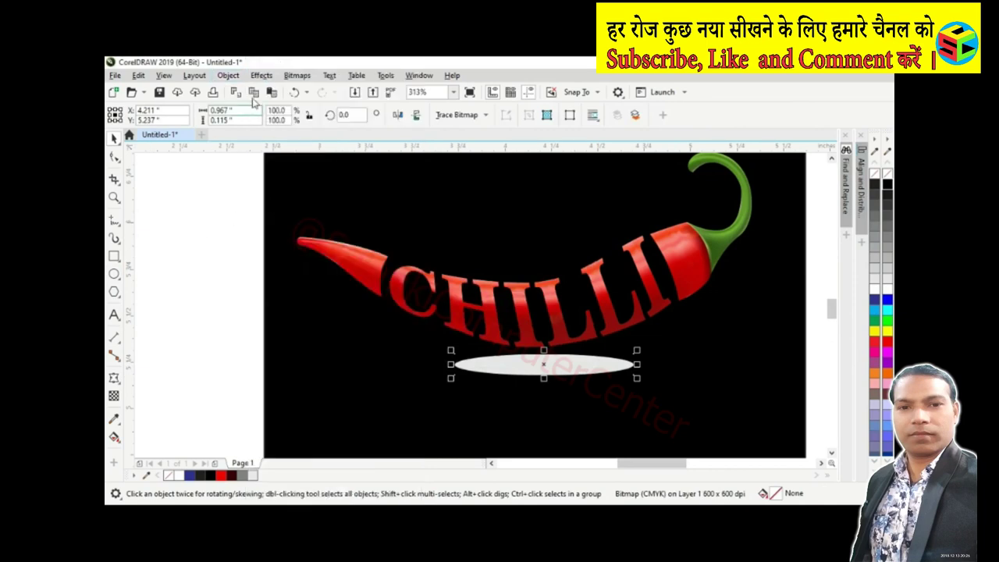
# - Apply a 92.5 px Gaussian Blur to the ellipse bitmap and flatten it vertically
pyautogui.click(515, 365)
pyautogui.click(262, 75)
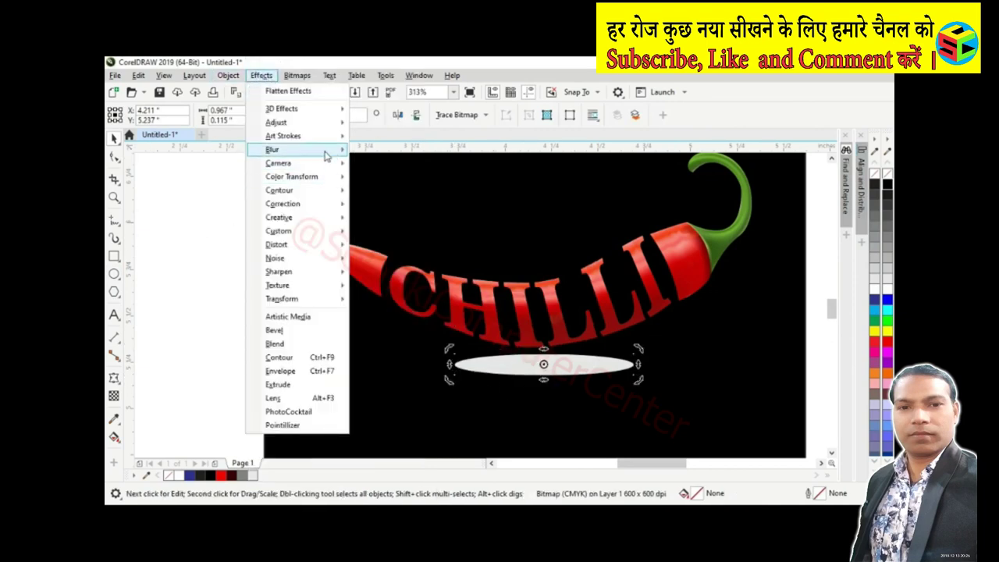
pyautogui.moveTo(297, 149)
pyautogui.click(390, 166)
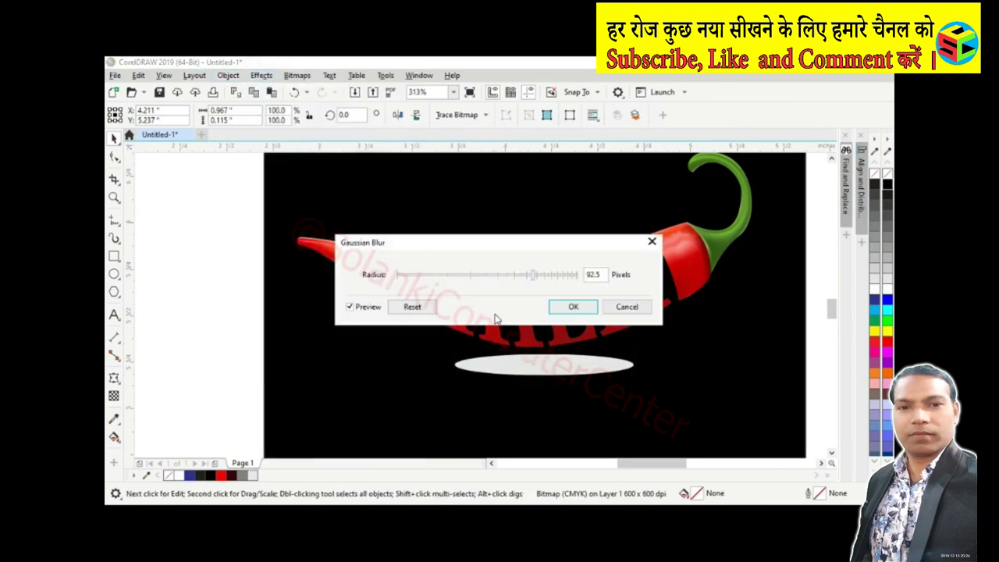
pyautogui.click(567, 307)
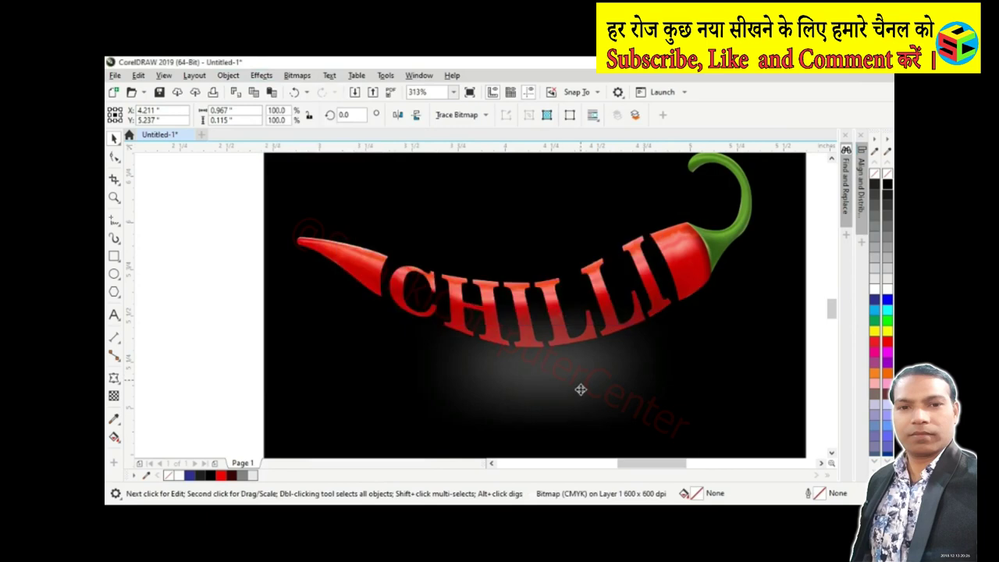
pyautogui.click(551, 310)
pyautogui.moveTo(544, 286); pyautogui.dragTo(546, 339)
pyautogui.click(706, 373)
pyautogui.hotkey('shift', 'F2')
pyautogui.click(717, 251)
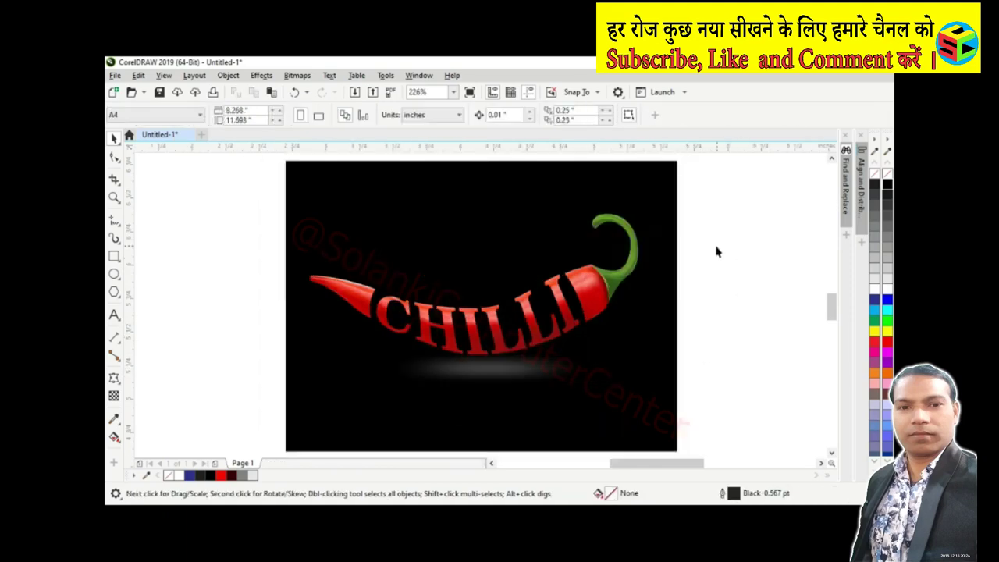